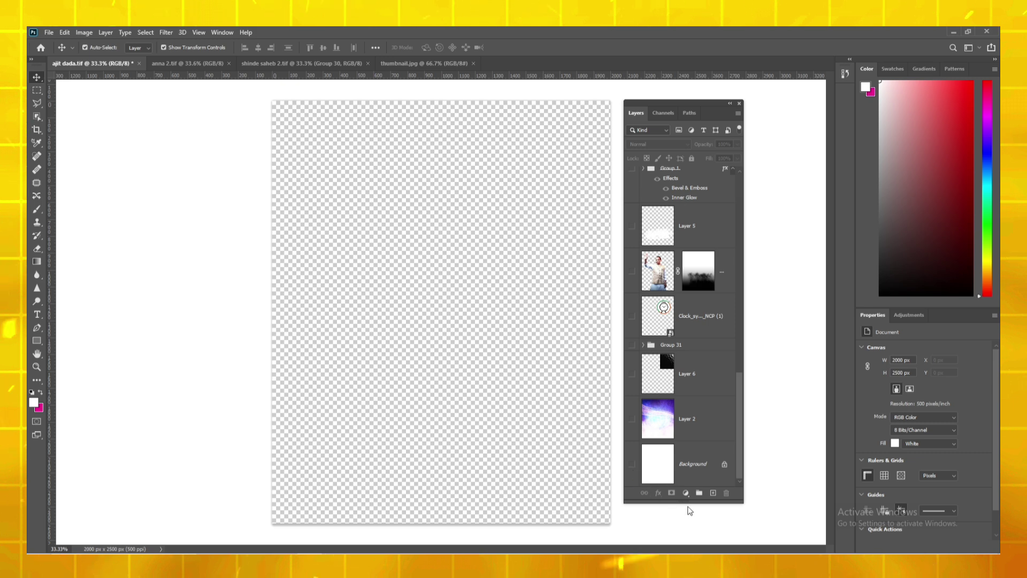
Step: Enlarge the layer list, make the Background layer visible, and change the area around the canvas to dark grey
{"action": "left_click_drag", "start_coordinate": [687, 503], "coordinate": [686, 517]}
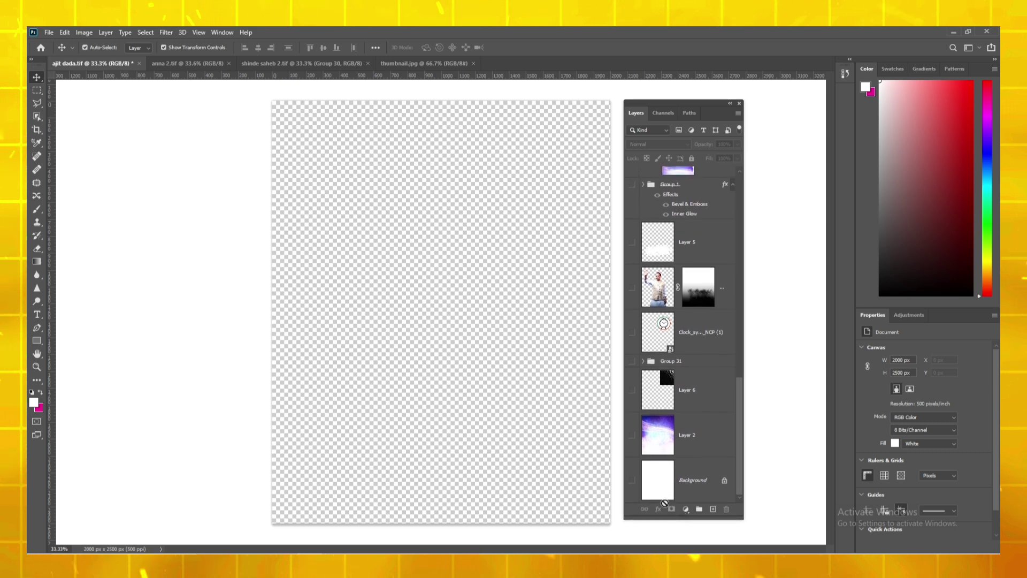
{"action": "left_click", "coordinate": [632, 480]}
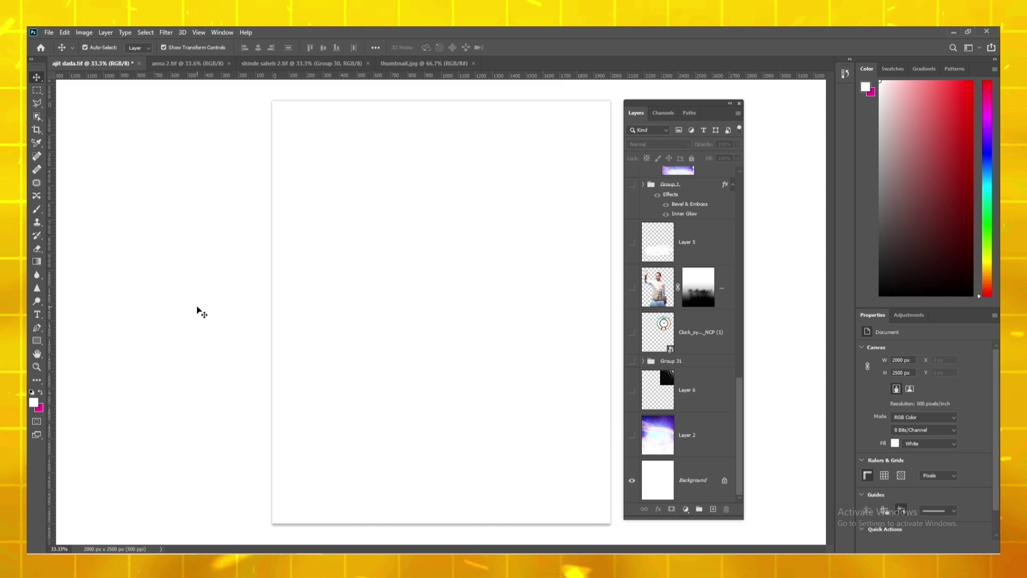
{"action": "right_click", "coordinate": [200, 310]}
{"action": "left_click", "coordinate": [217, 313]}
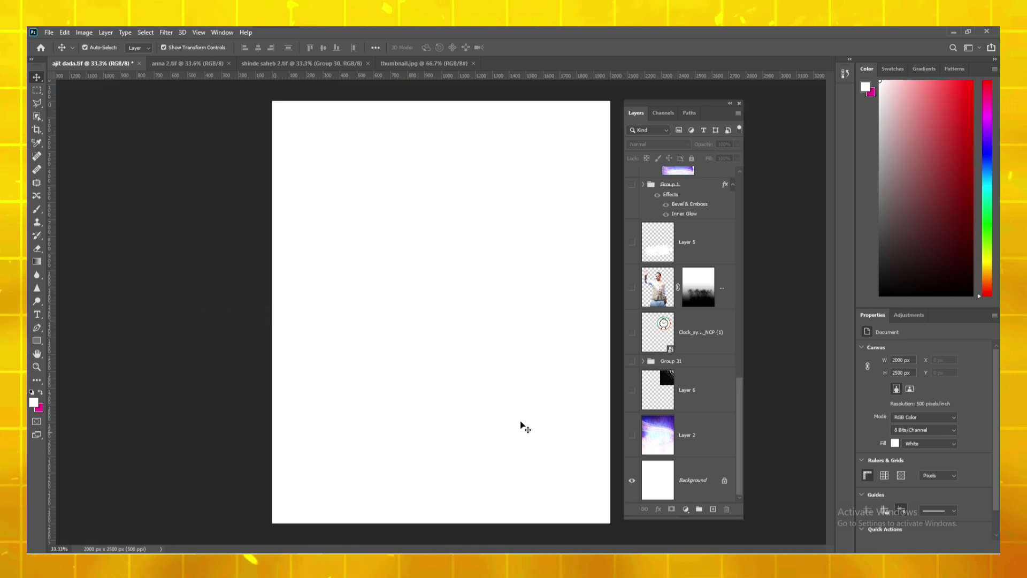
Step: Show the Layer 2 background texture and the Layer 6 halftone dots, and check Layer 6's blend mode and fill
{"action": "left_click", "coordinate": [663, 435]}
{"action": "left_click", "coordinate": [633, 437]}
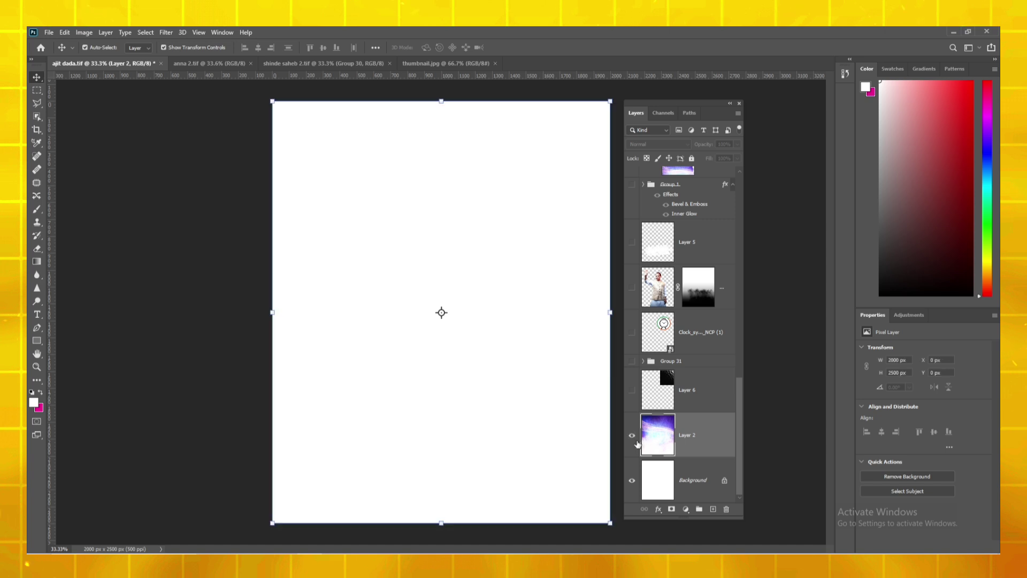
{"action": "left_click", "coordinate": [632, 435]}
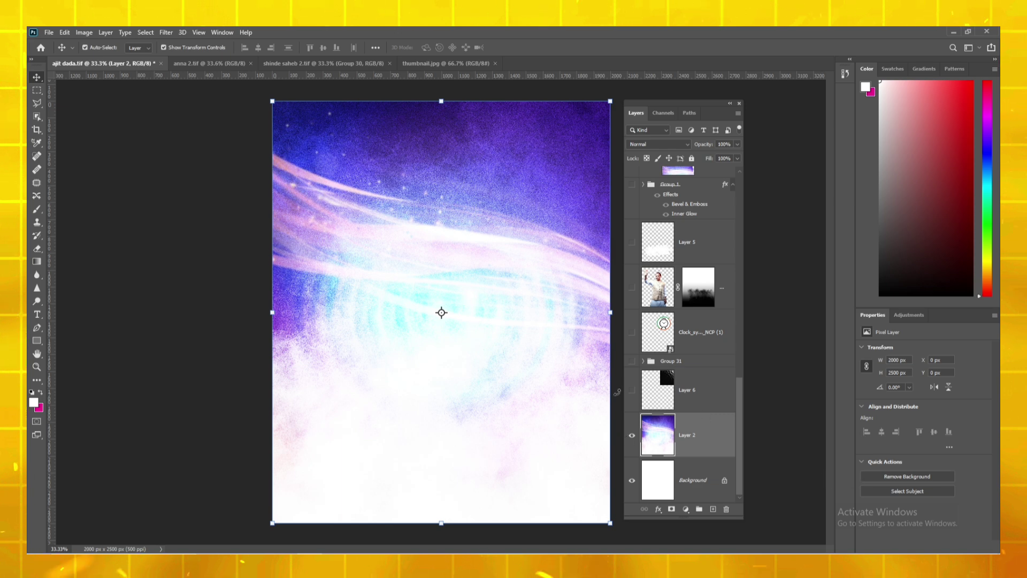
{"action": "left_click", "coordinate": [632, 390]}
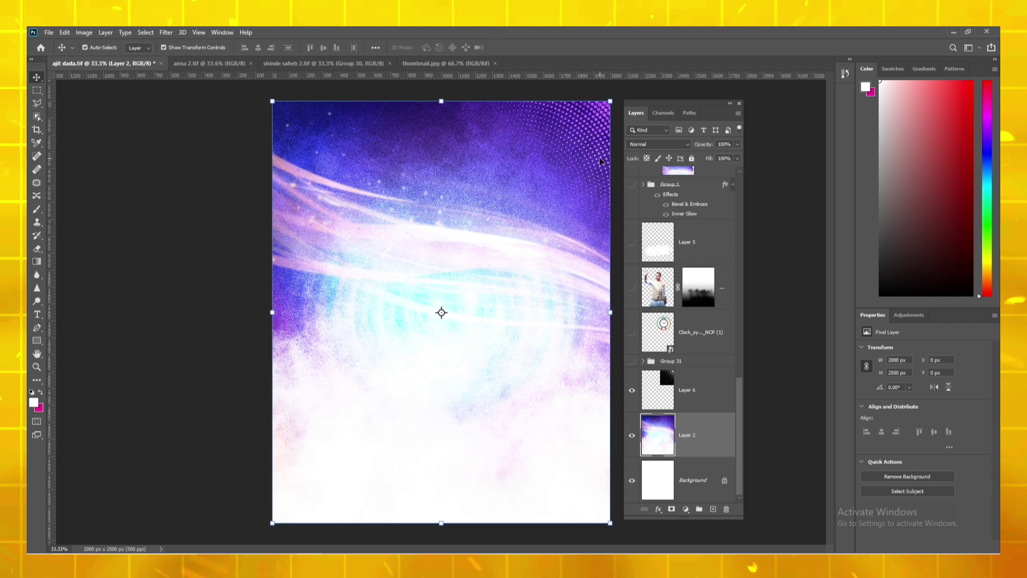
{"action": "left_click", "coordinate": [708, 396]}
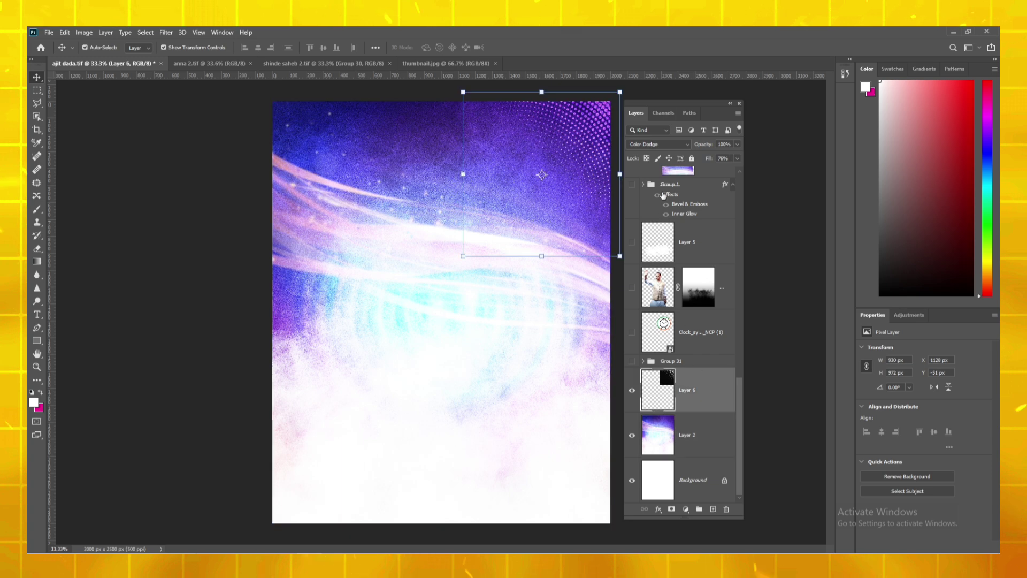
{"action": "left_click", "coordinate": [710, 159]}
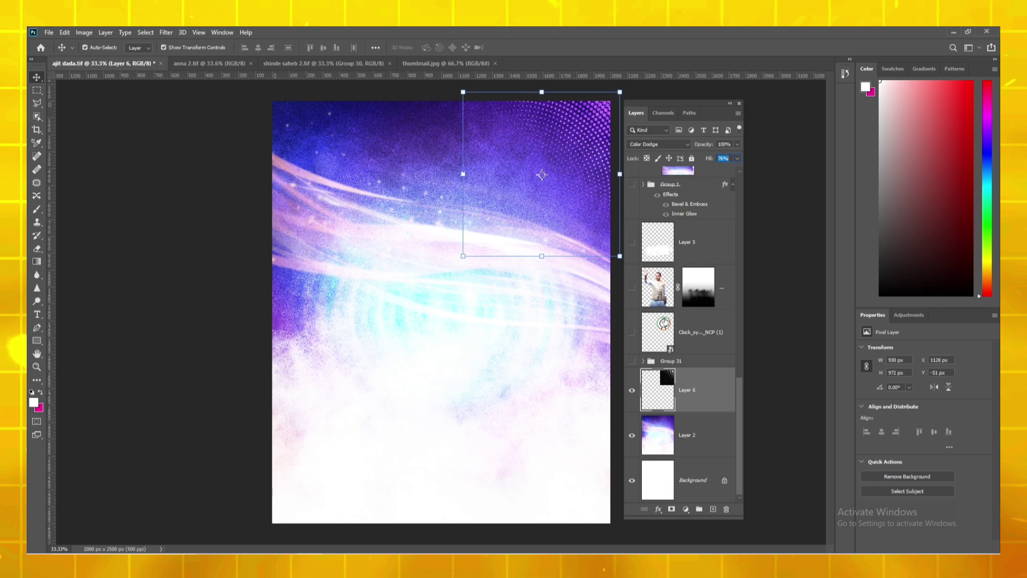
Step: Make Group 31 with the building visible and expand it to see its clipped adjustments and mask
{"action": "left_click", "coordinate": [631, 361]}
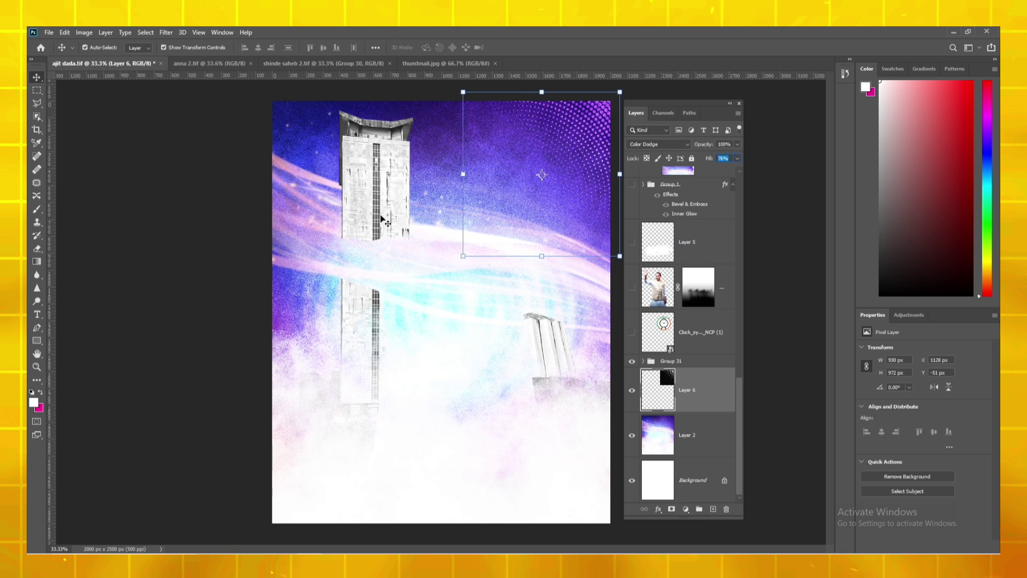
{"action": "left_click", "coordinate": [643, 362]}
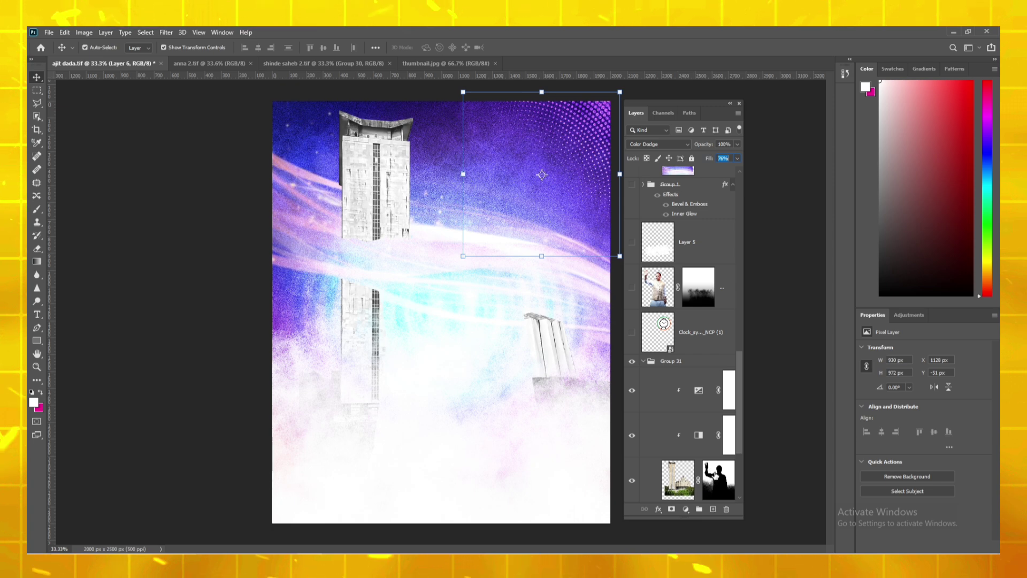
Step: Try deleting the layer mask of the building image inside Group 31, and undo the deletion
{"action": "left_click", "coordinate": [718, 479]}
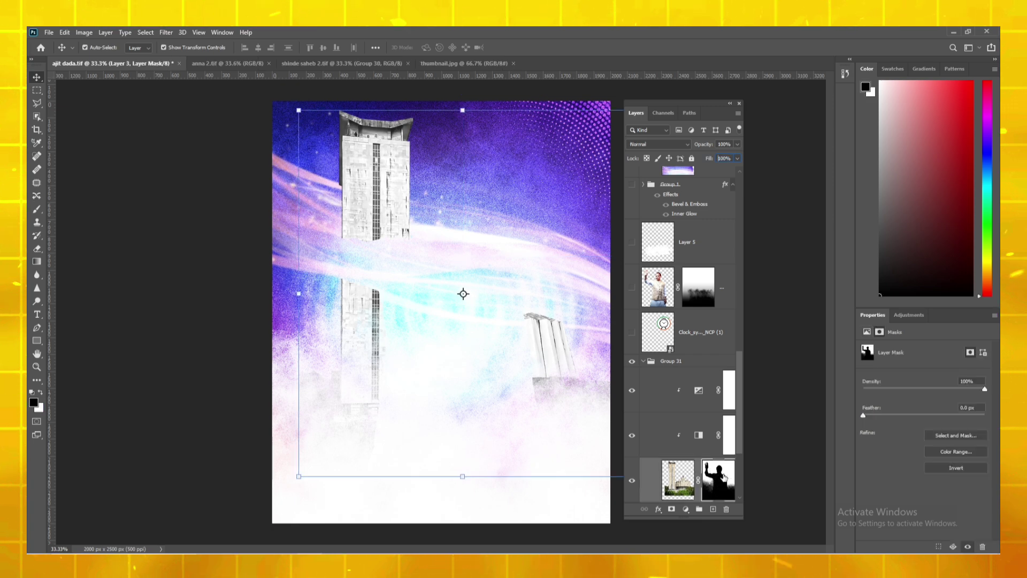
{"action": "right_click", "coordinate": [718, 479]}
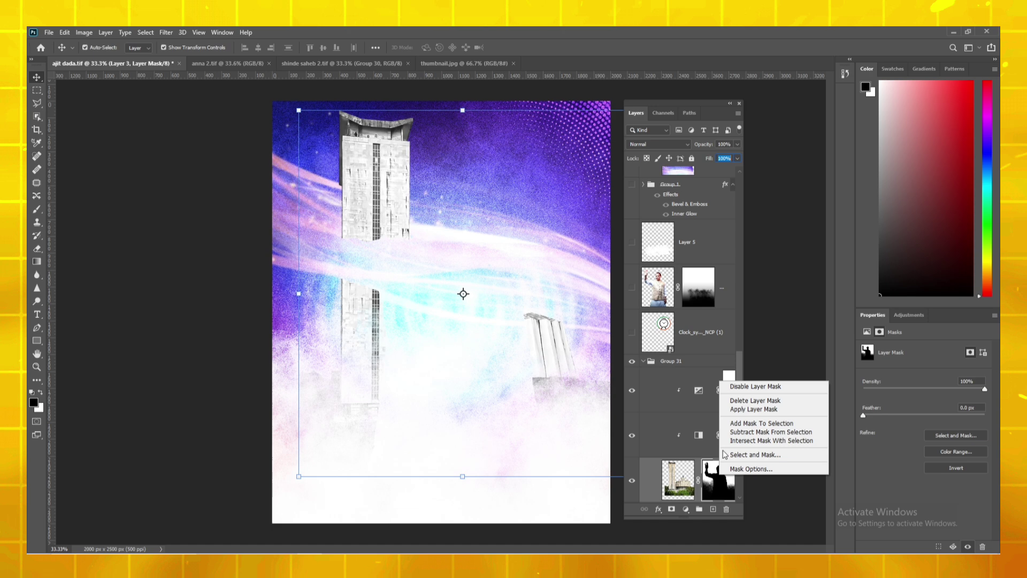
{"action": "left_click", "coordinate": [749, 403]}
{"action": "key", "text": "ctrl+z"}
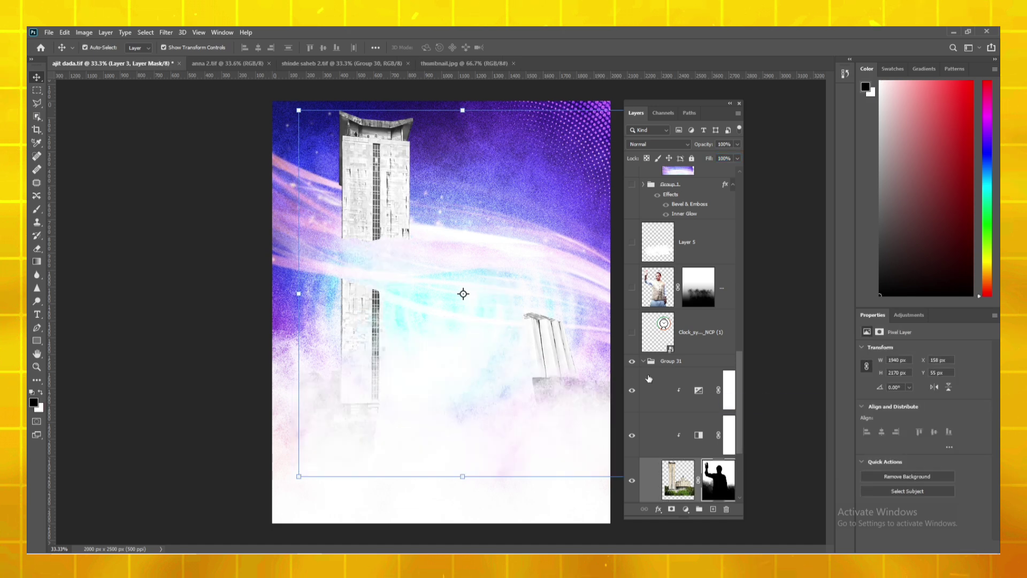
Step: Collapse Group 31 and make the clock layer and the masked portrait layer above it visible
{"action": "left_click", "coordinate": [644, 362]}
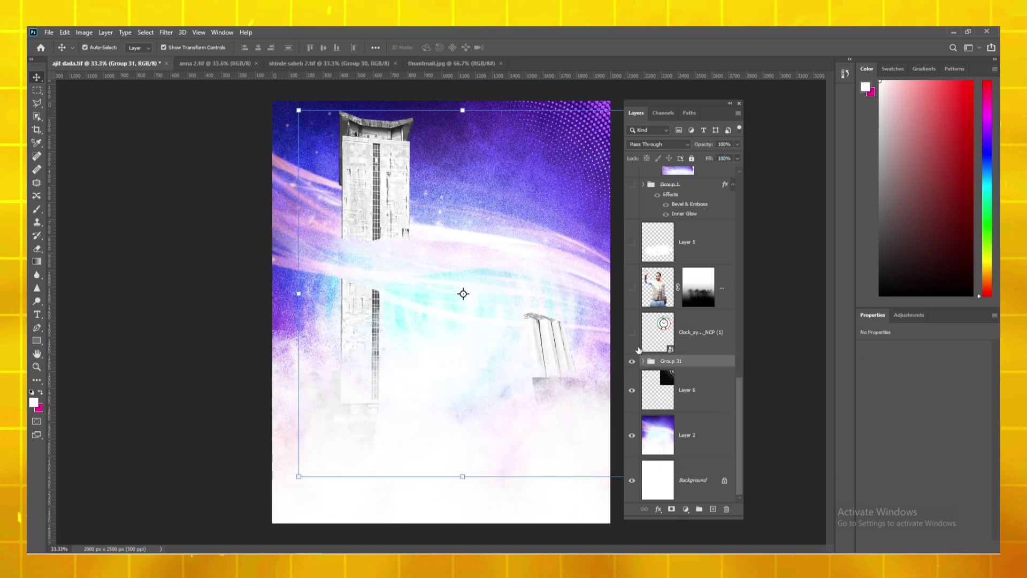
{"action": "left_click", "coordinate": [632, 333]}
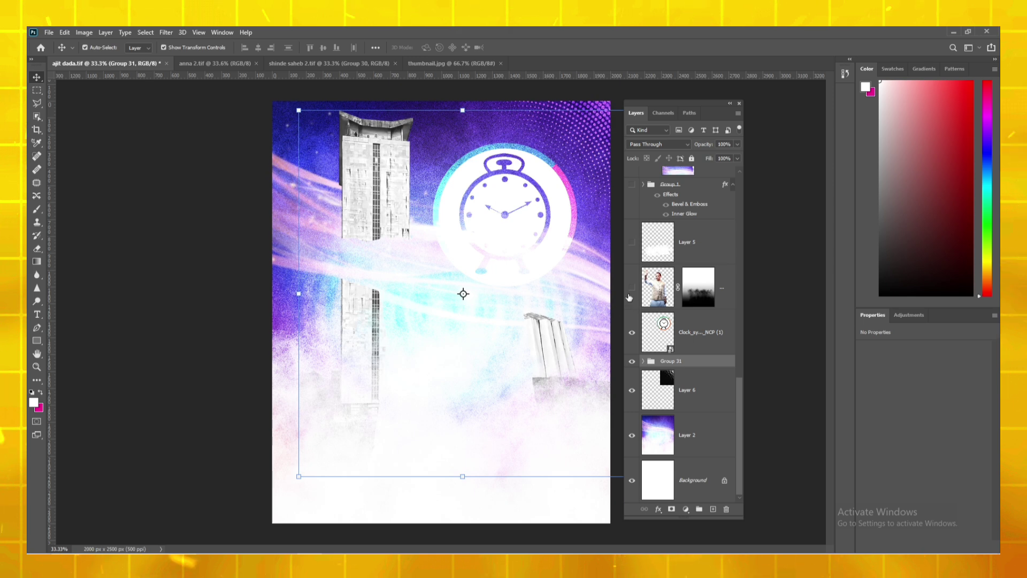
{"action": "left_click", "coordinate": [632, 288]}
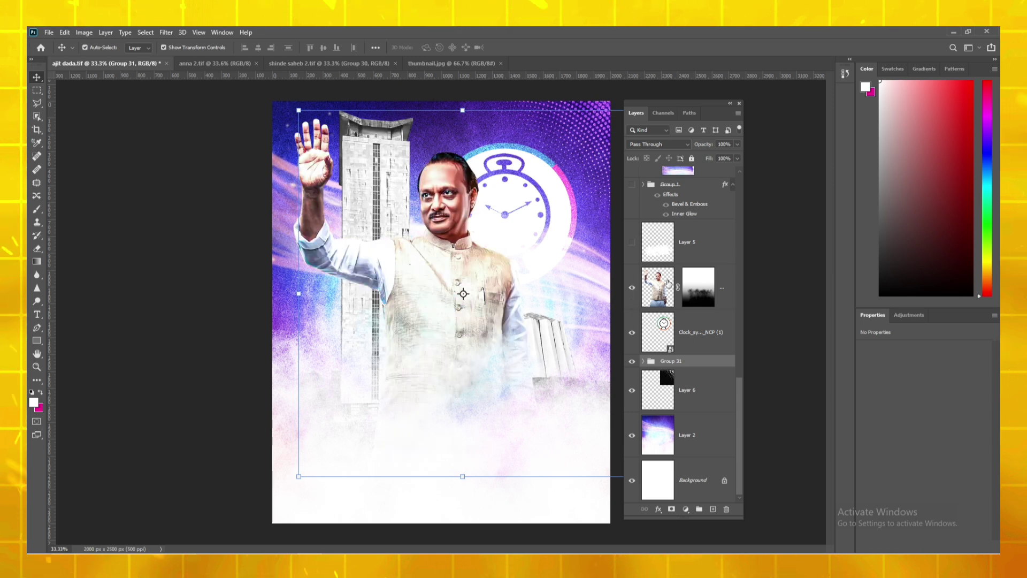
Step: Make the Layer 5 clouds and the Group 1 title lettering visible
{"action": "scroll", "coordinate": [637, 296], "scroll_direction": "up", "scroll_amount": 1}
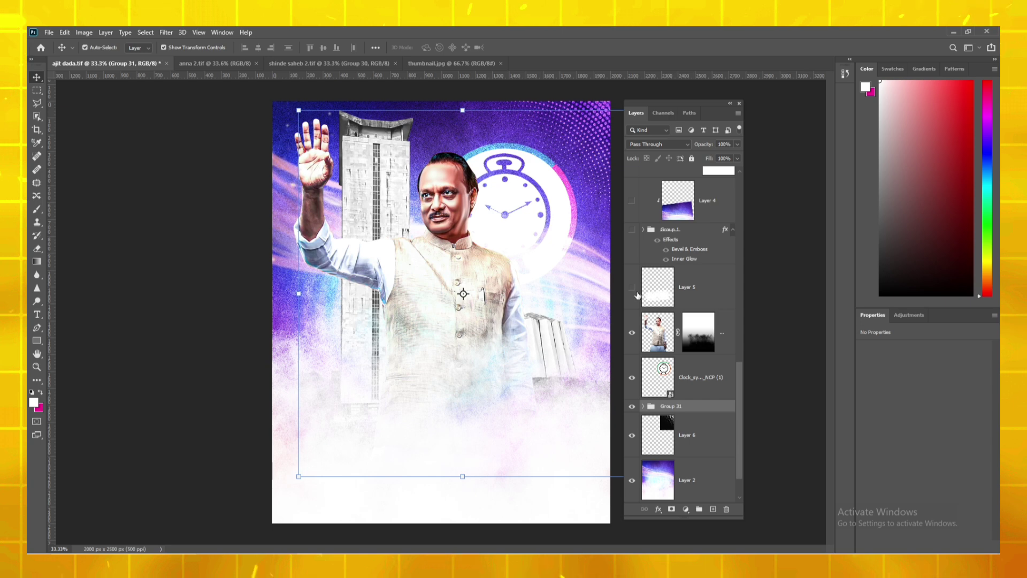
{"action": "left_click", "coordinate": [633, 289]}
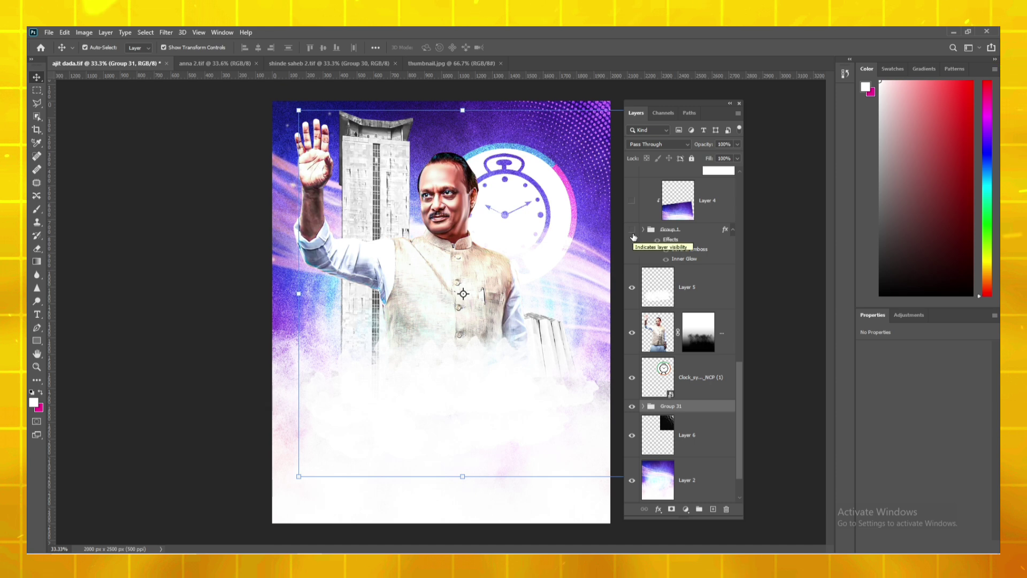
{"action": "left_click", "coordinate": [632, 232]}
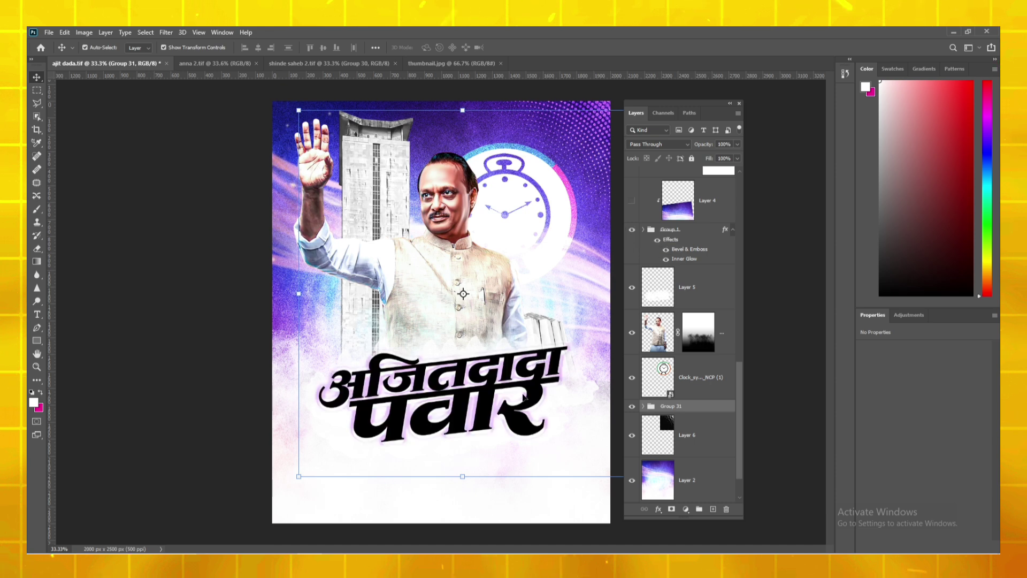
Step: Show the purple texture Layer 4 clipped to the title, and try releasing its clipping mask before undoing the release
{"action": "scroll", "coordinate": [688, 265], "scroll_direction": "up", "scroll_amount": 3}
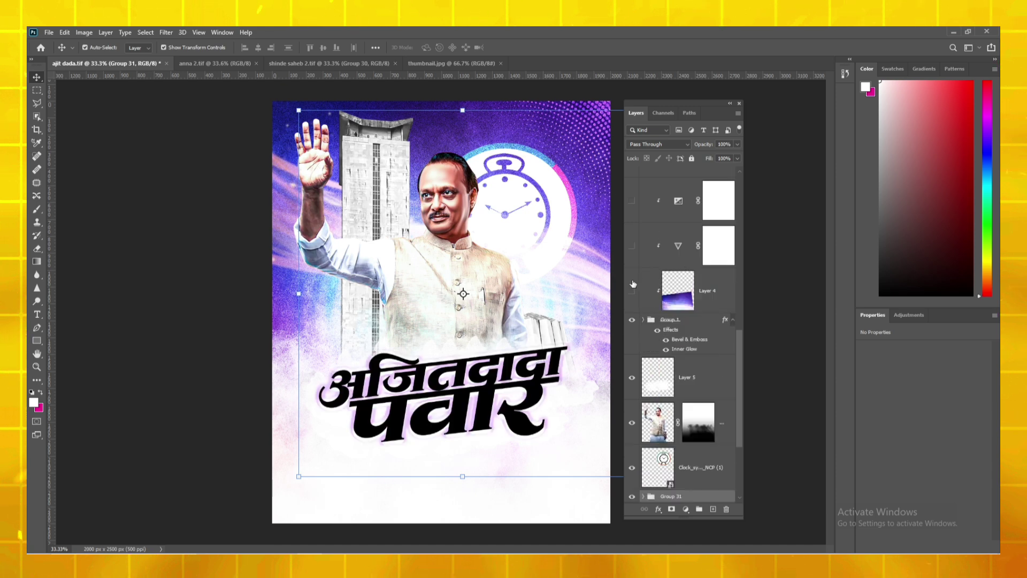
{"action": "left_click", "coordinate": [632, 291]}
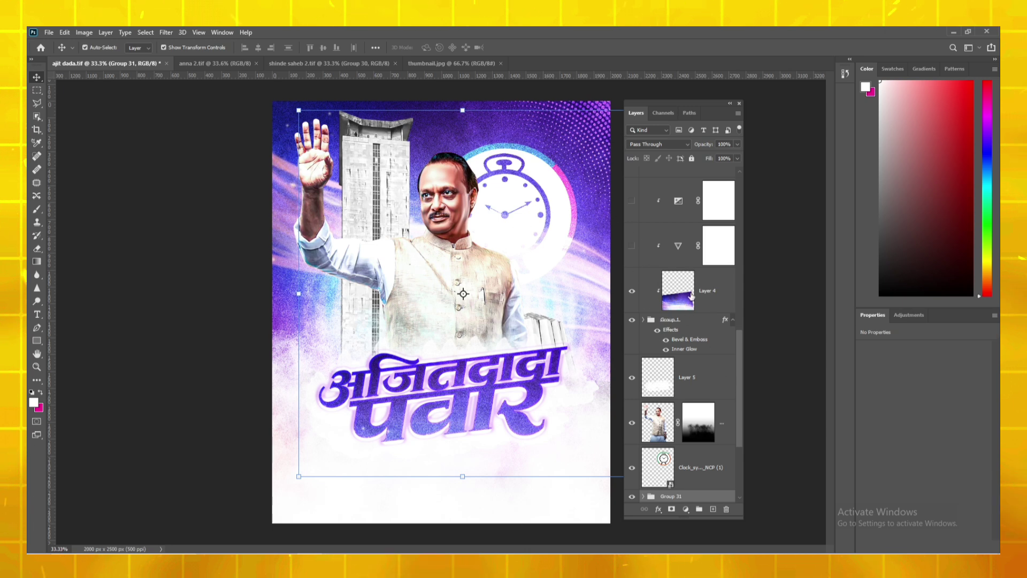
{"action": "left_click", "coordinate": [710, 316], "text": "alt"}
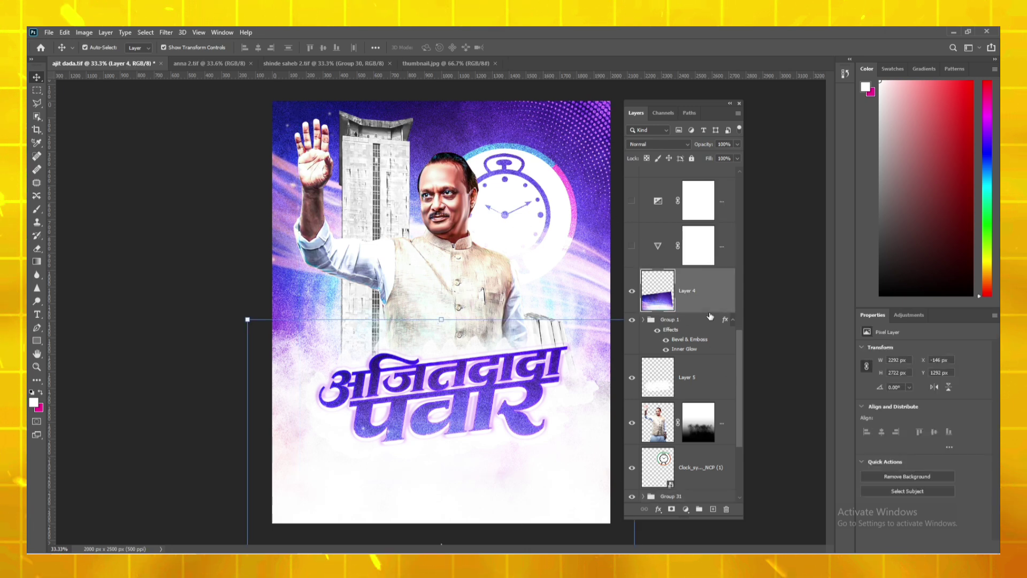
{"action": "key", "text": "ctrl+z"}
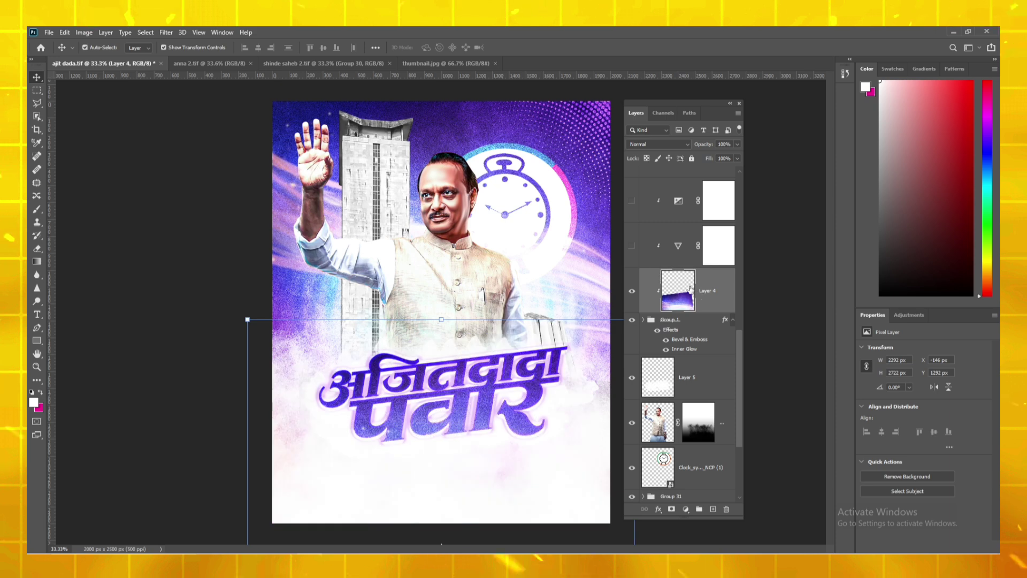
Step: Show the Vibrance and Exposure adjustment layers clipped above Layer 4 and select each one to view its settings
{"action": "left_click", "coordinate": [658, 247]}
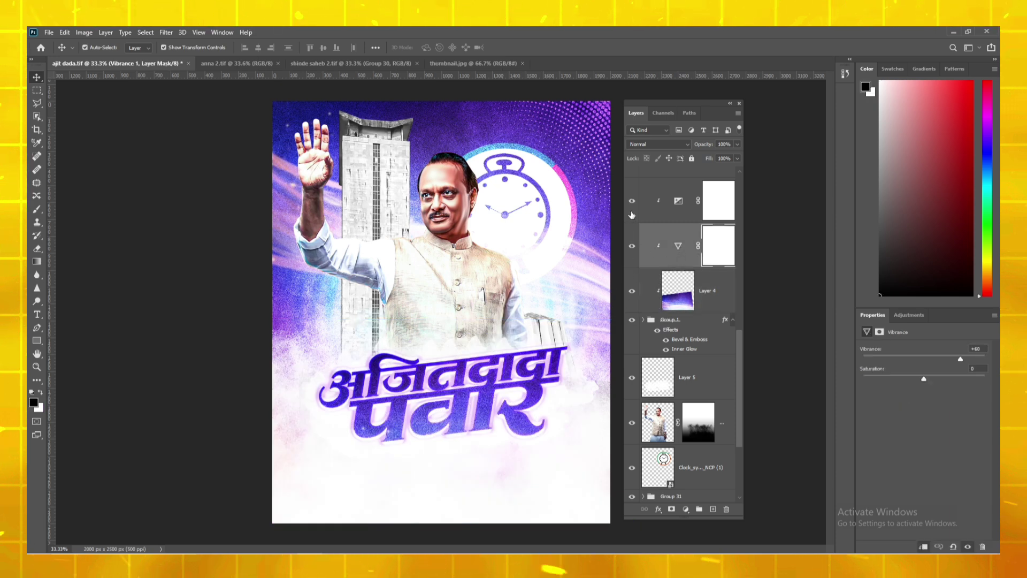
{"action": "scroll", "coordinate": [632, 225], "scroll_direction": "up", "scroll_amount": 2}
{"action": "left_click", "coordinate": [657, 284]}
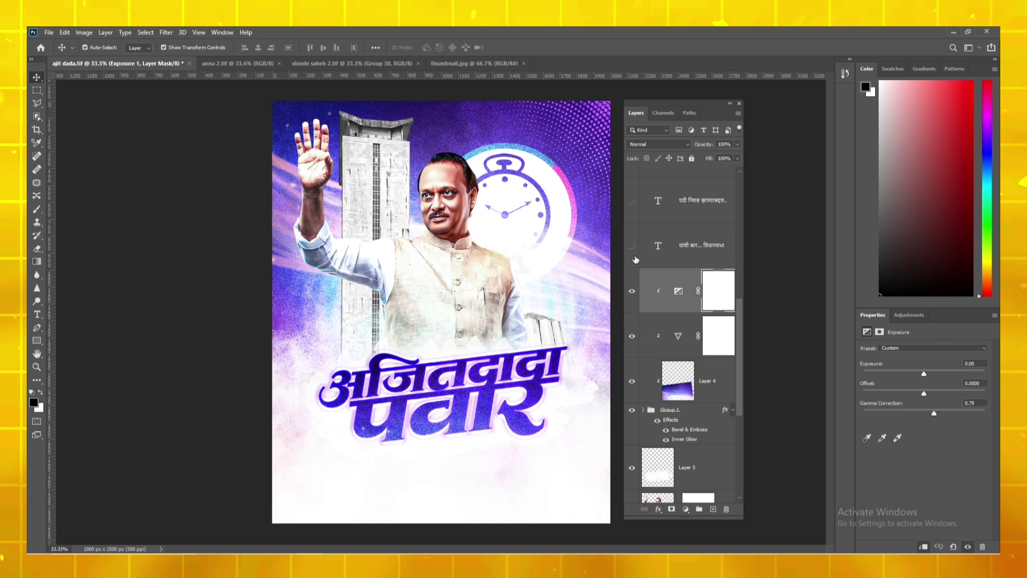
Step: Make the five text layers around the title visible, from the constituency line up to the मा. श्री. line
{"action": "scroll", "coordinate": [680, 310], "scroll_direction": "up", "scroll_amount": 2}
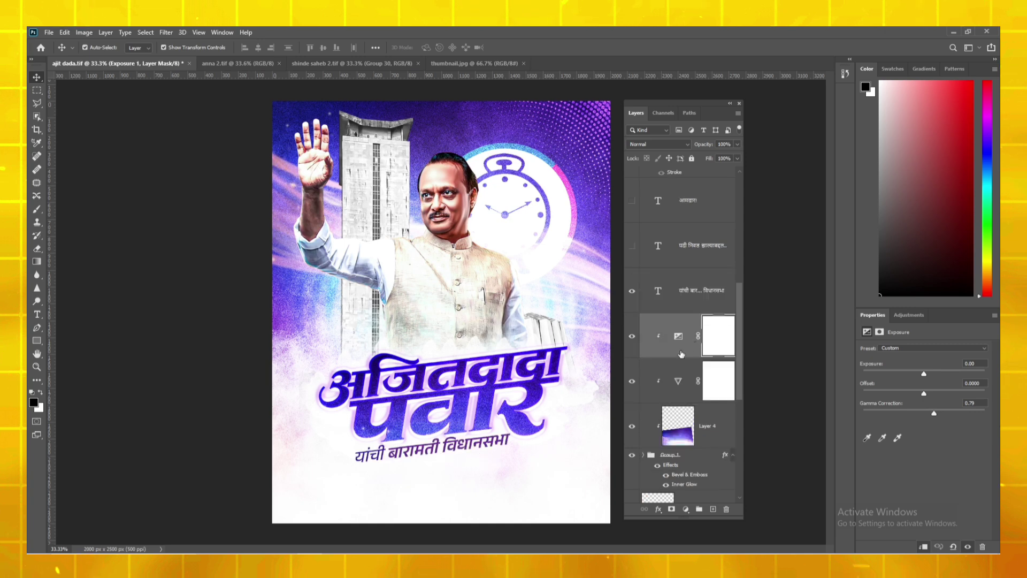
{"action": "left_click", "coordinate": [636, 308]}
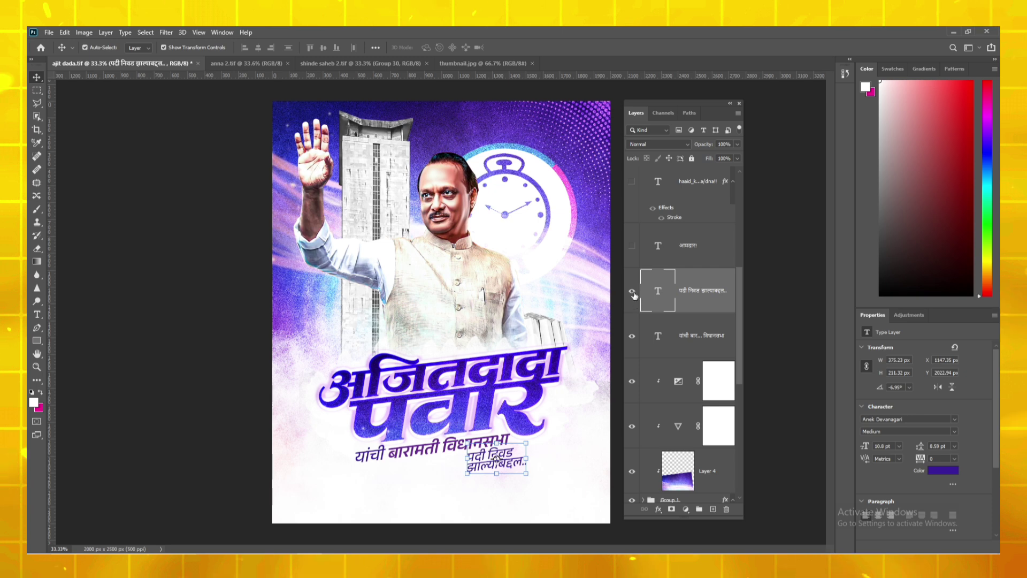
{"action": "scroll", "coordinate": [662, 299], "scroll_direction": "up", "scroll_amount": 2}
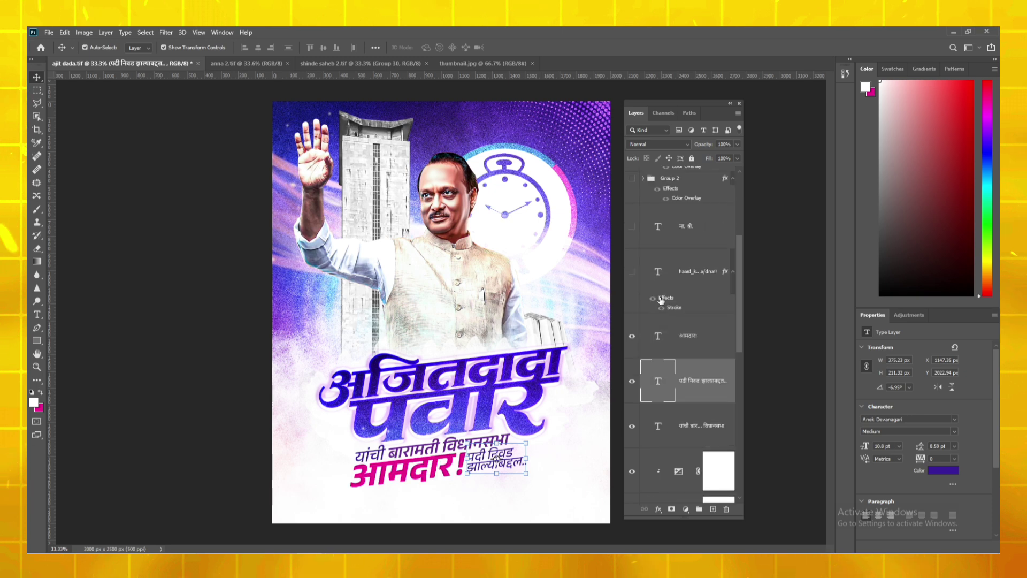
{"action": "left_click", "coordinate": [632, 272]}
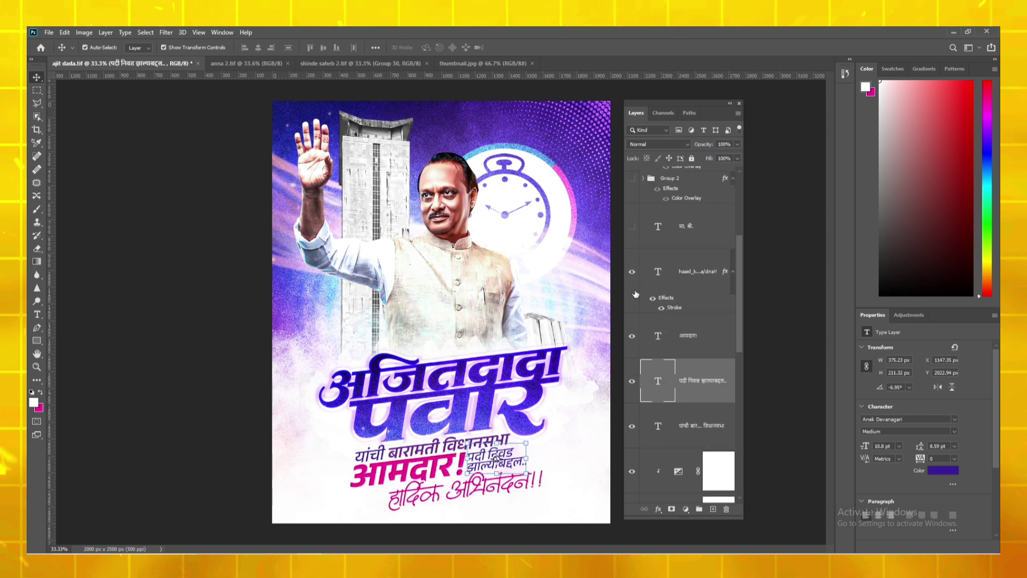
{"action": "left_click", "coordinate": [632, 226]}
Step: Show the dot-pattern groups Group 2 and Group 2 copy, and the remaining layers from Rectangle 2 up to Group 30
{"action": "scroll", "coordinate": [630, 299], "scroll_direction": "up", "scroll_amount": 3}
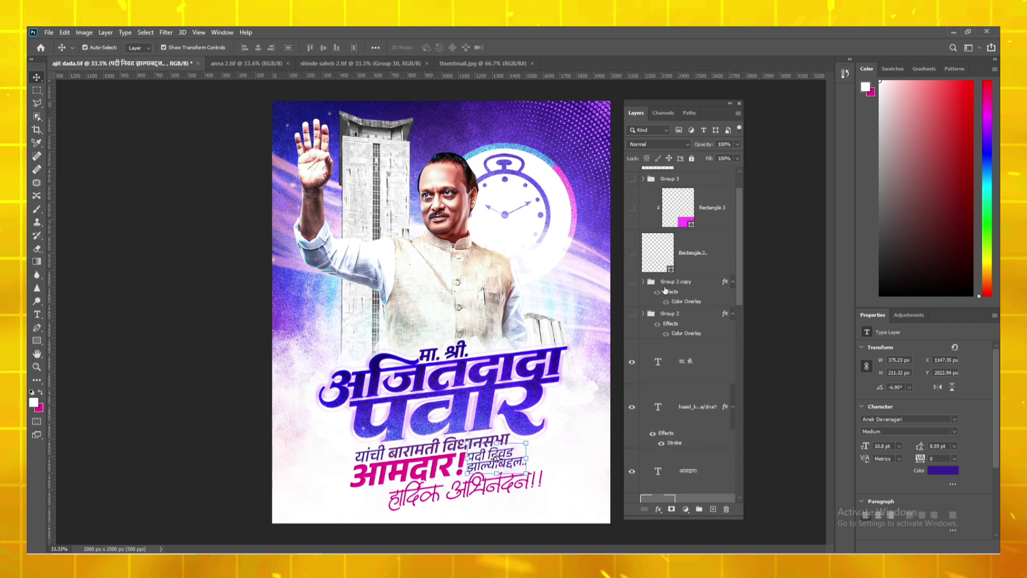
{"action": "left_click", "coordinate": [631, 313]}
{"action": "left_click", "coordinate": [631, 281]}
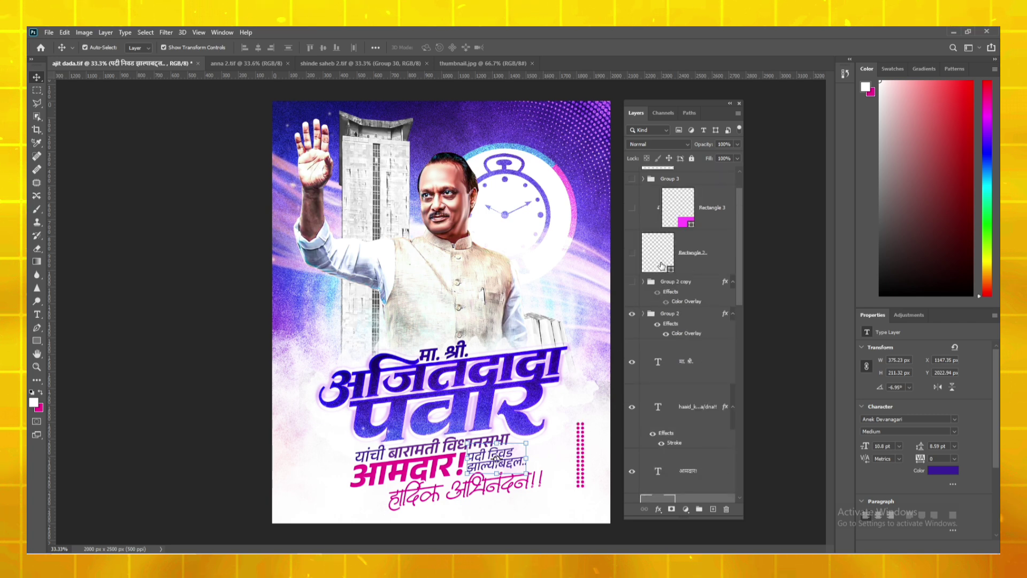
{"action": "scroll", "coordinate": [636, 299], "scroll_direction": "up", "scroll_amount": 1}
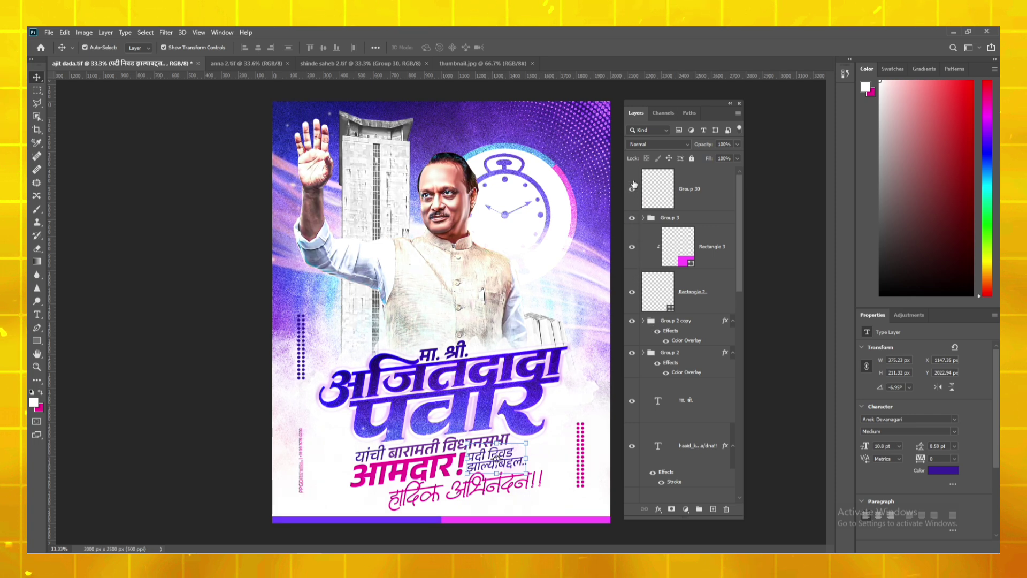
Step: In the anna 2.tif document, hide the poster layers above Background, and show the Exposure 1 texture and Layer 20
{"action": "left_click", "coordinate": [269, 64]}
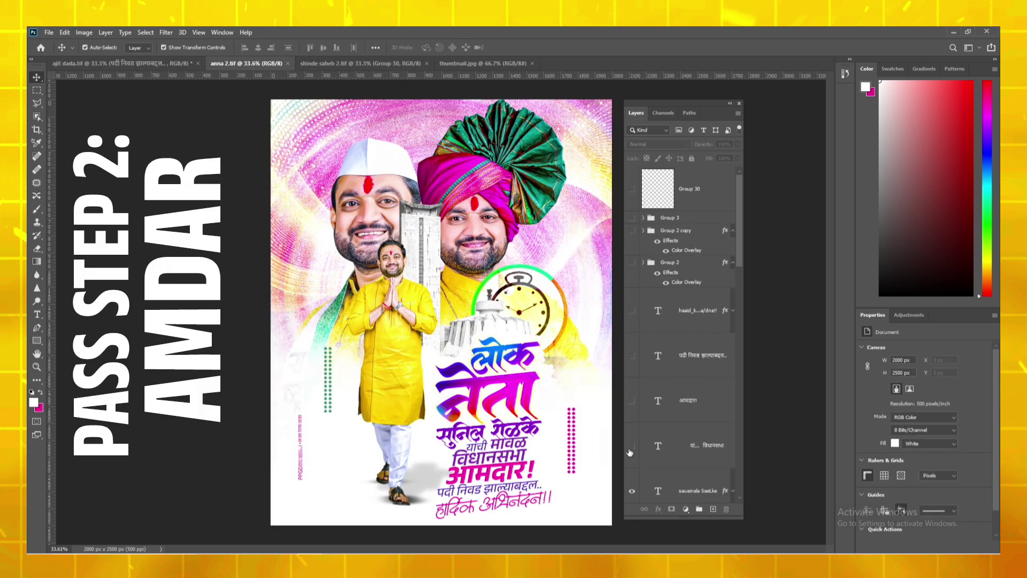
{"action": "left_click_drag", "start_coordinate": [630, 538], "coordinate": [630, 535]}
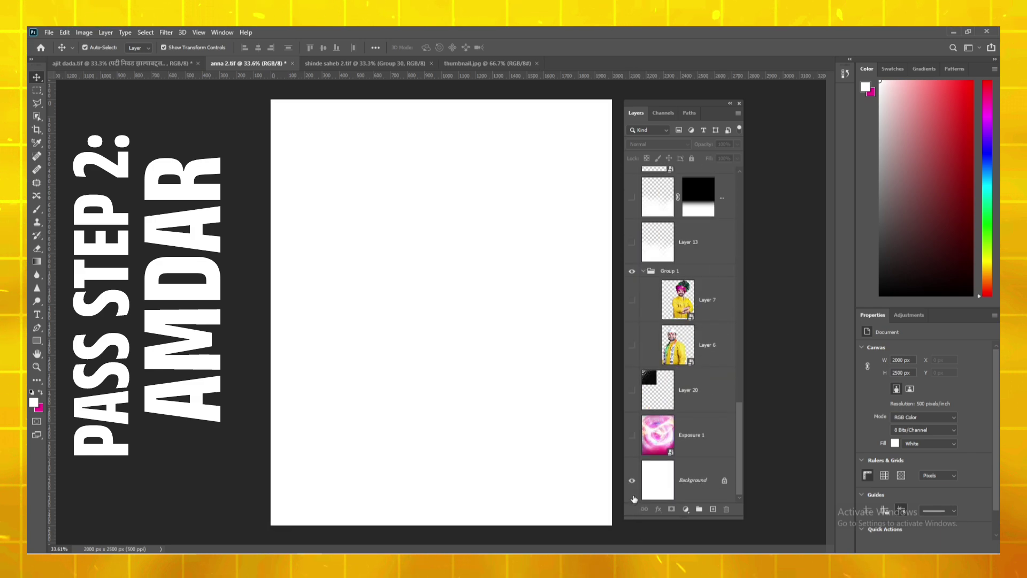
{"action": "left_click", "coordinate": [632, 435]}
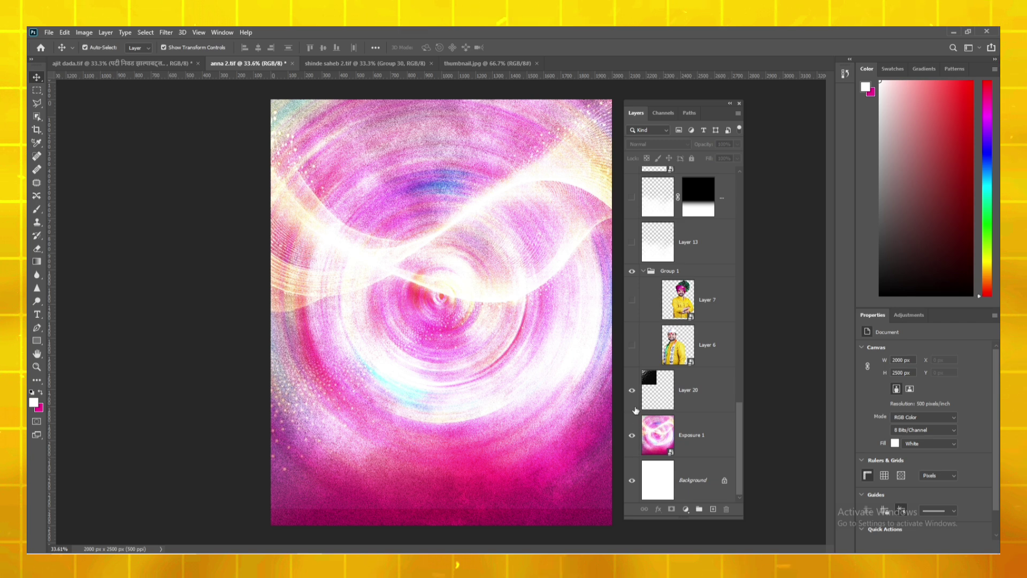
Step: Select Layer 20 to view its blend settings, and show the two portrait layers Layer 6 and Layer 7 in Group 1
{"action": "left_click", "coordinate": [632, 390]}
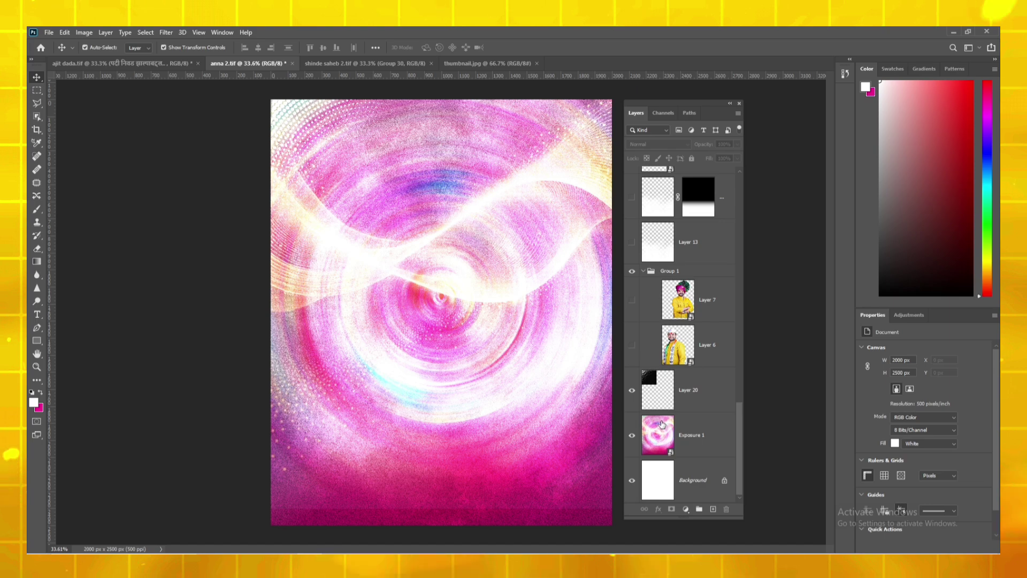
{"action": "left_click", "coordinate": [652, 389]}
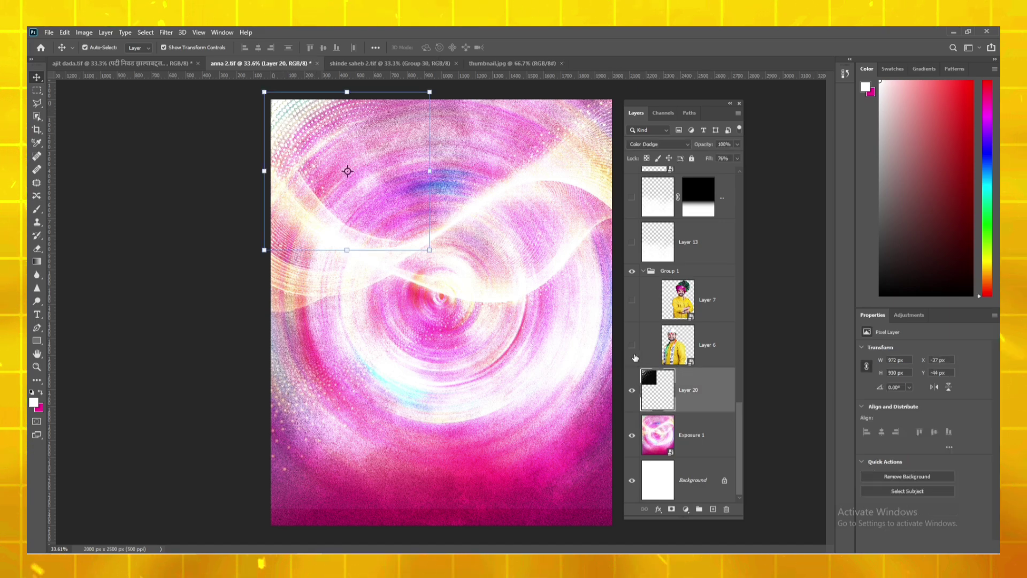
{"action": "left_click", "coordinate": [632, 333]}
{"action": "left_click", "coordinate": [632, 300]}
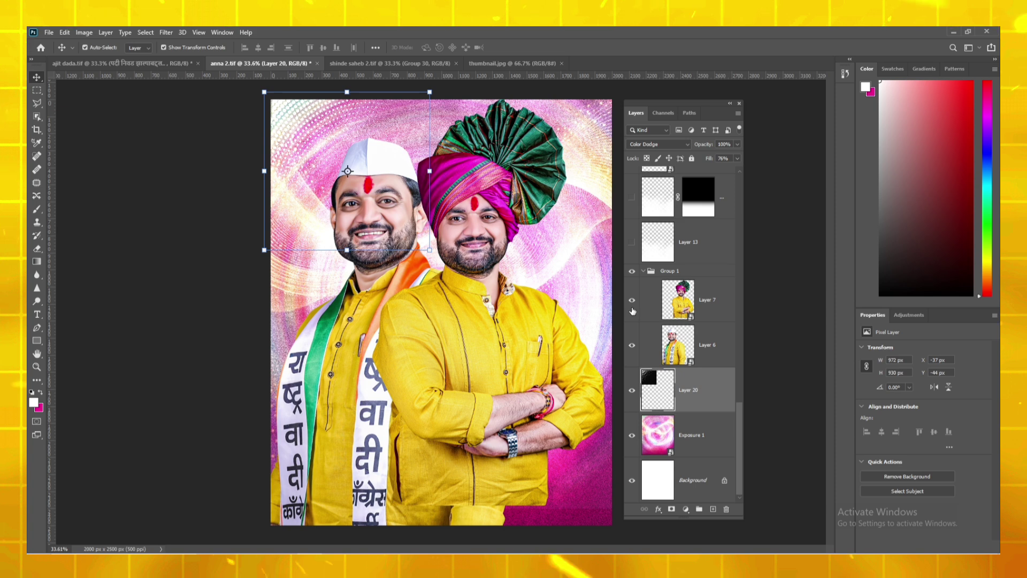
Step: Show Layer 13 and the masked white layer above it to fade the lower part of the portraits
{"action": "scroll", "coordinate": [638, 334], "scroll_direction": "up", "scroll_amount": 2}
{"action": "left_click", "coordinate": [632, 332]}
{"action": "left_click", "coordinate": [632, 287]}
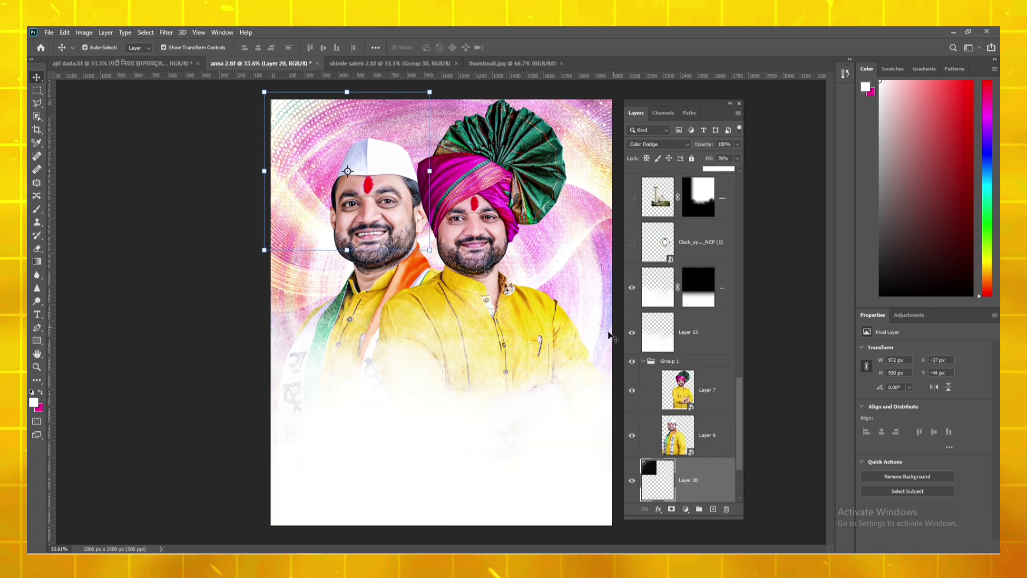
Step: Show the clock symbol layer and the masked building layer above it, and select the building layer
{"action": "scroll", "coordinate": [636, 378], "scroll_direction": "up", "scroll_amount": 3}
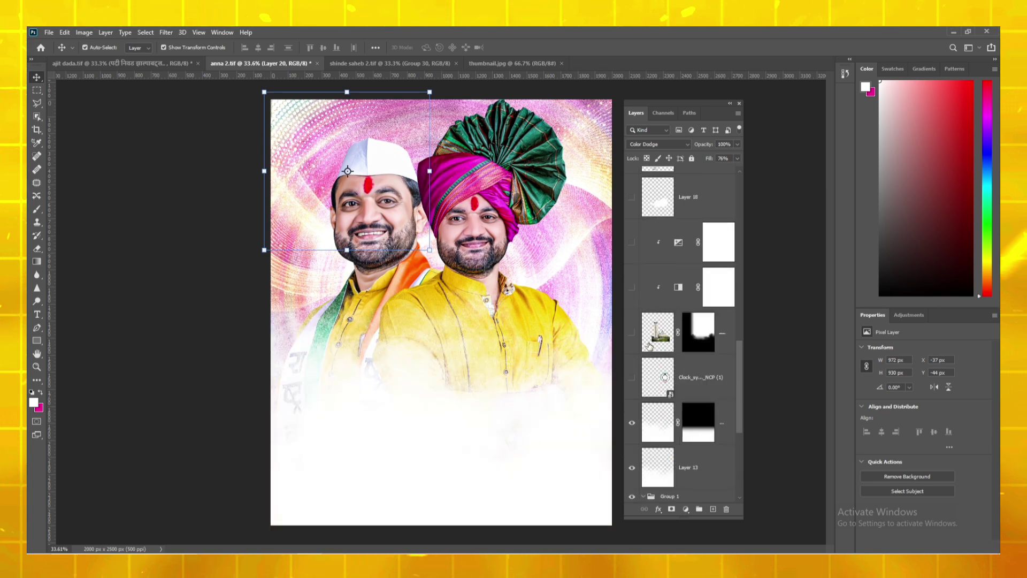
{"action": "left_click", "coordinate": [633, 378]}
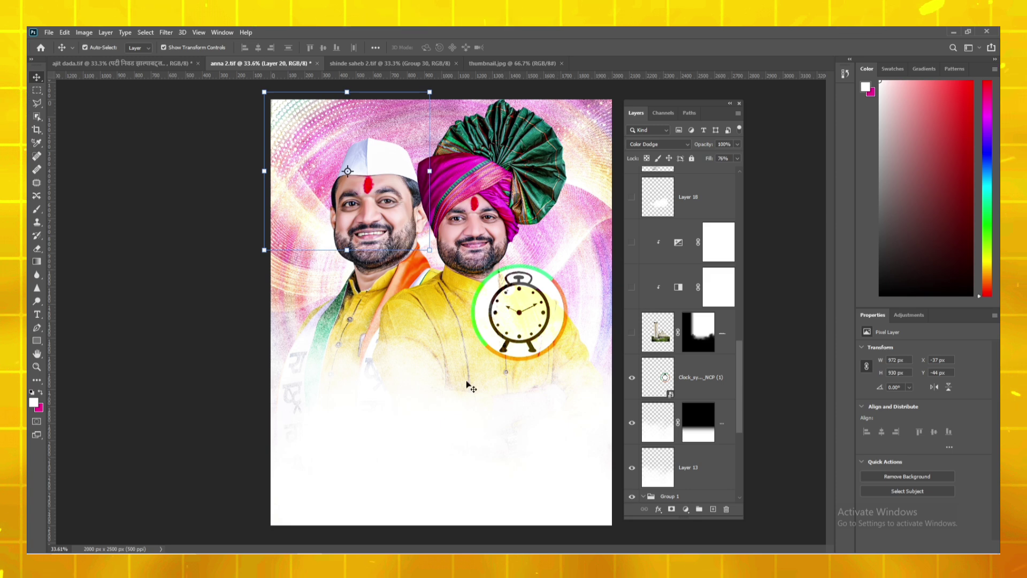
{"action": "left_click", "coordinate": [632, 332]}
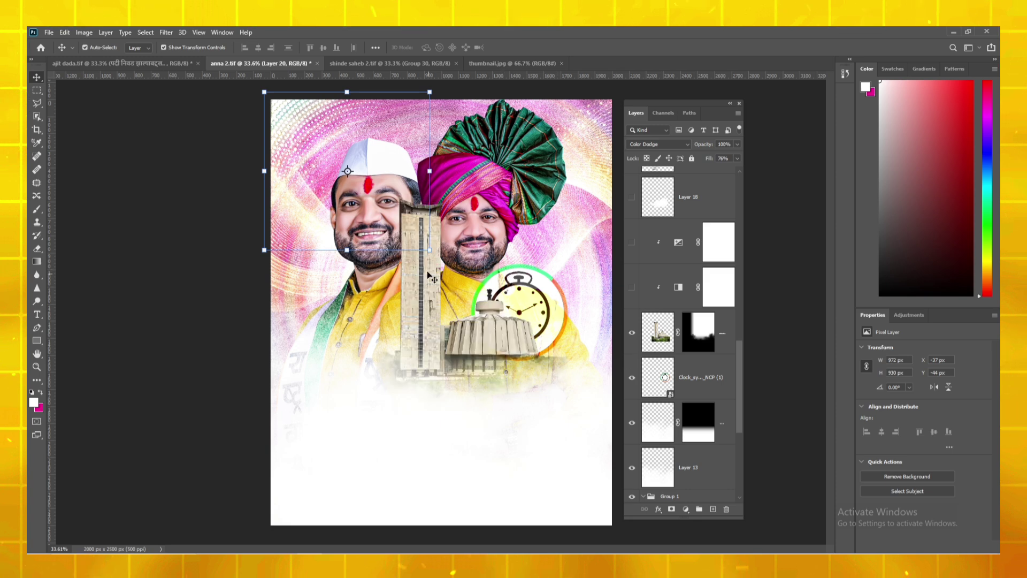
{"action": "left_click", "coordinate": [434, 299]}
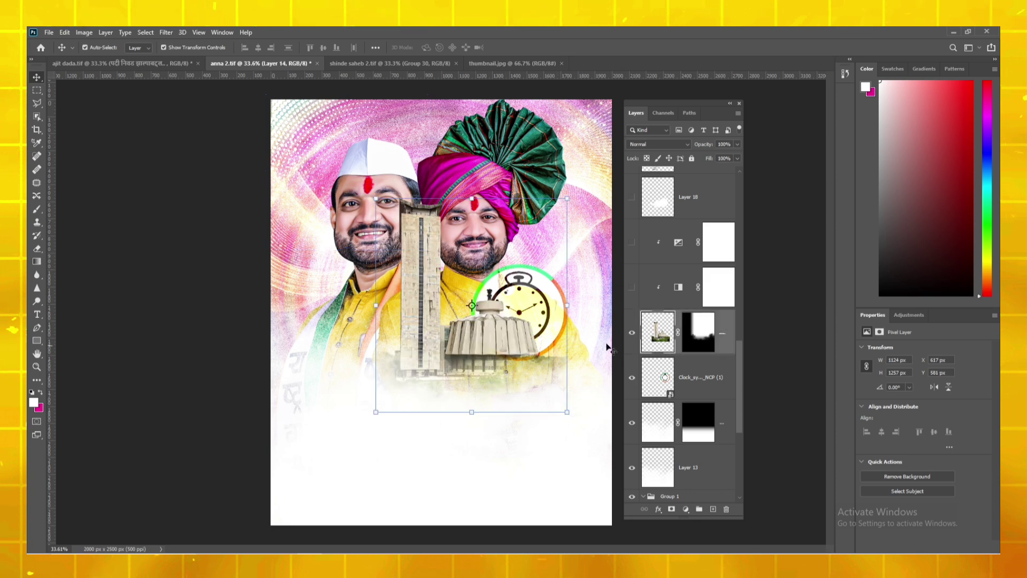
Step: Show the two adjustment layers clipped to the building layer
{"action": "scroll", "coordinate": [646, 334], "scroll_direction": "up", "scroll_amount": 2}
{"action": "left_click", "coordinate": [631, 378]}
{"action": "left_click", "coordinate": [632, 334]}
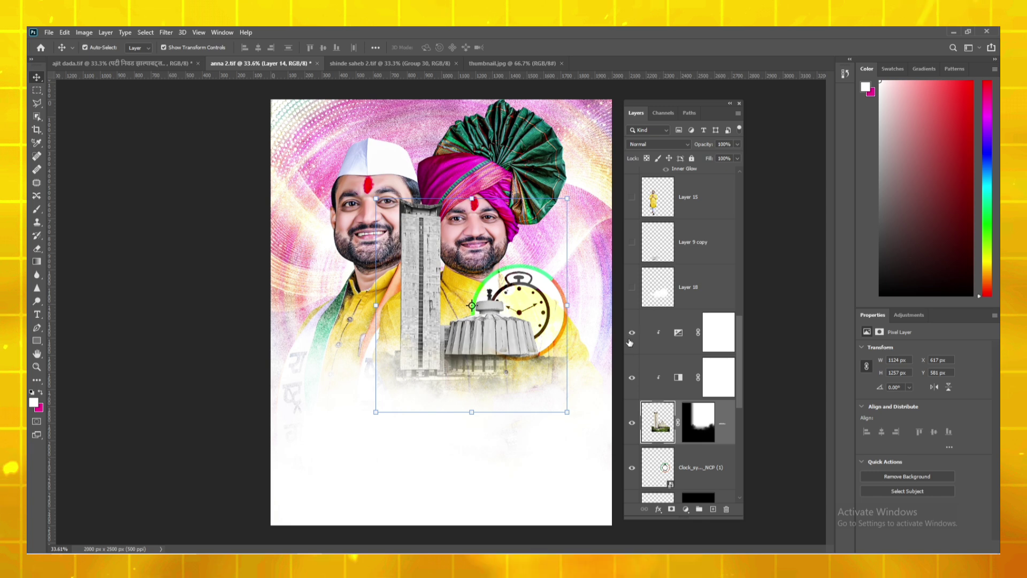
Step: Show the white Layer 18, the shadow on Layer 9 copy and the standing figure on Layer 15
{"action": "scroll", "coordinate": [631, 329], "scroll_direction": "up", "scroll_amount": 1}
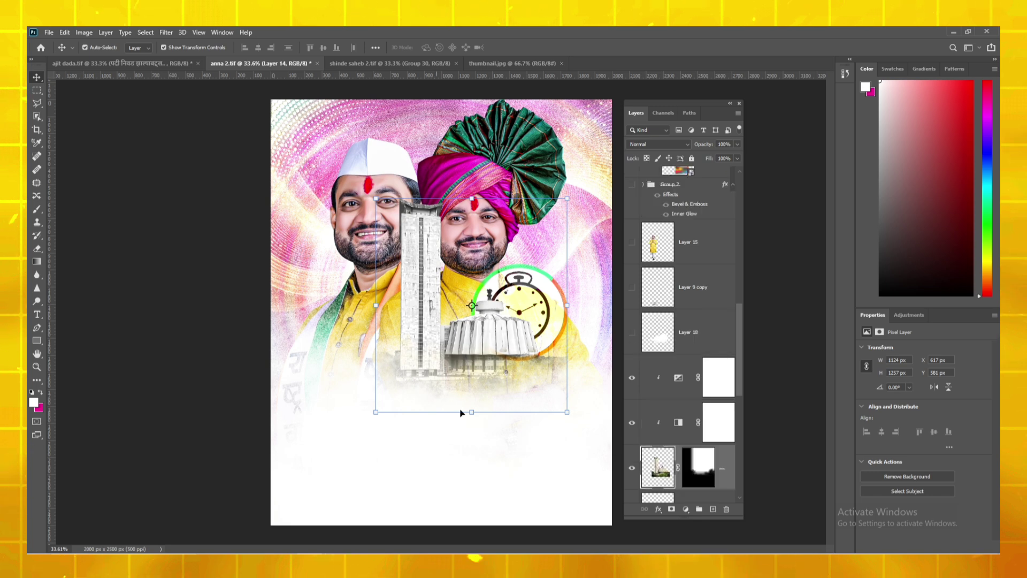
{"action": "left_click", "coordinate": [632, 333]}
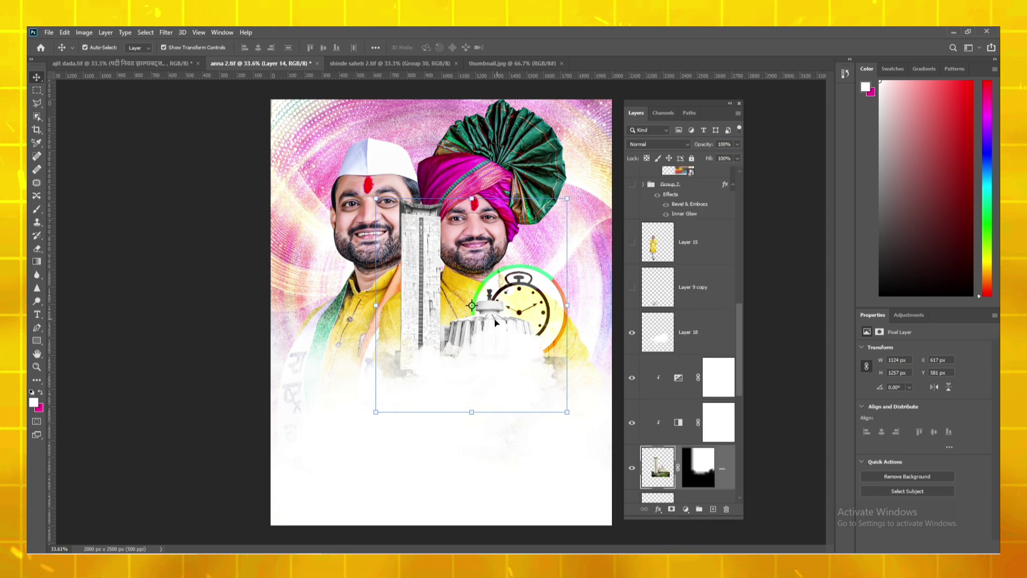
{"action": "left_click", "coordinate": [631, 287]}
{"action": "scroll", "coordinate": [640, 316], "scroll_direction": "up", "scroll_amount": 2}
{"action": "scroll", "coordinate": [636, 391], "scroll_direction": "up", "scroll_amount": 1}
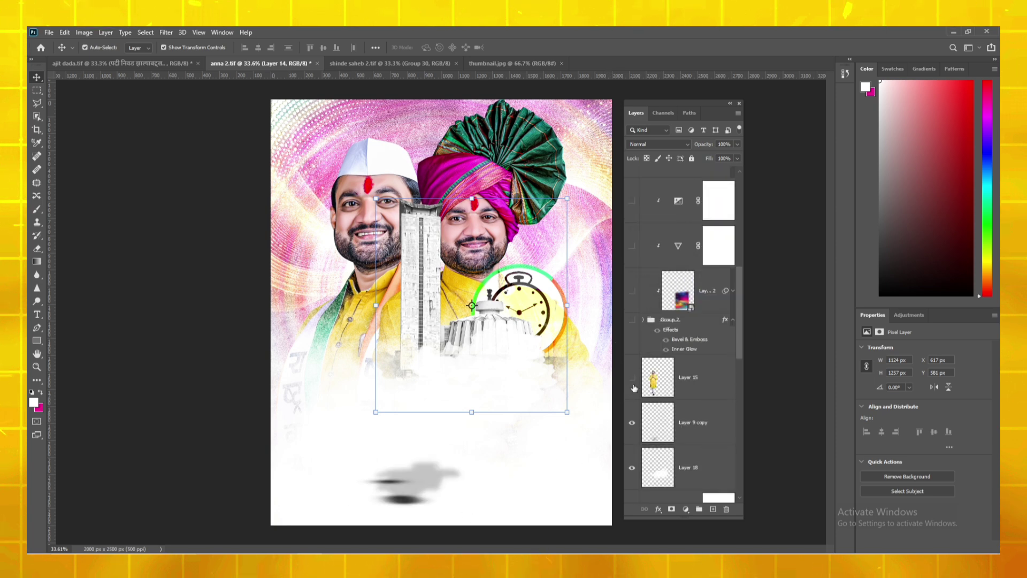
{"action": "left_click", "coordinate": [632, 377]}
Step: Show the लोक नेता title group with its clipped color texture Layer 2 and adjustment layers, and select the Vibrance layer
{"action": "left_click", "coordinate": [632, 320]}
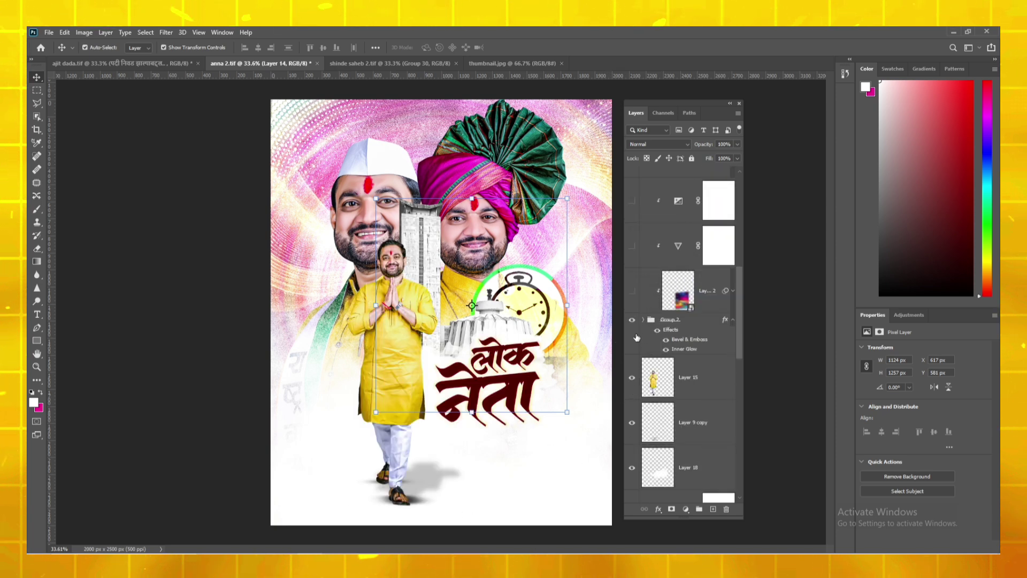
{"action": "left_click", "coordinate": [637, 297]}
{"action": "scroll", "coordinate": [674, 391], "scroll_direction": "up", "scroll_amount": 1}
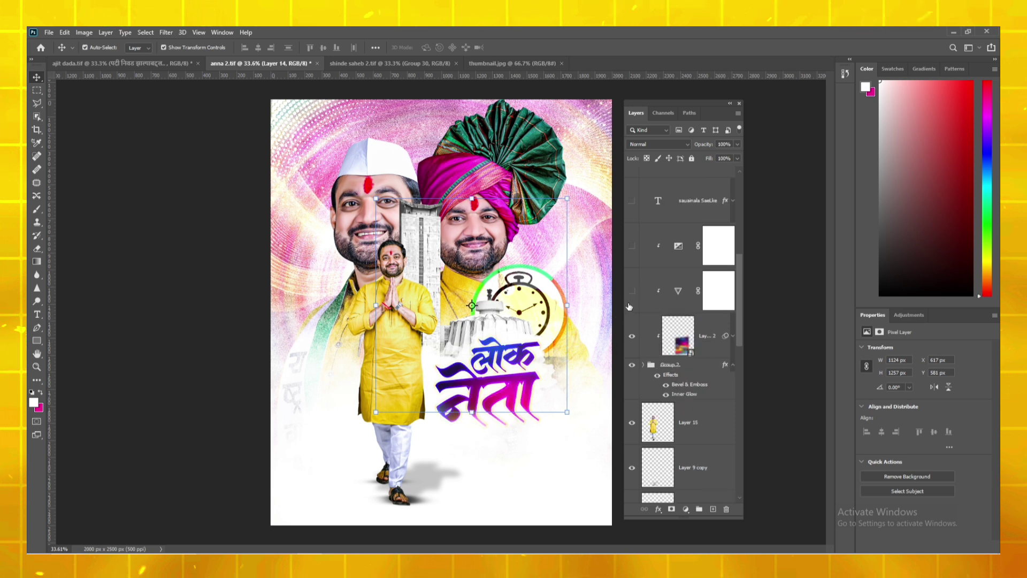
{"action": "left_click", "coordinate": [632, 246]}
{"action": "left_click", "coordinate": [662, 272]}
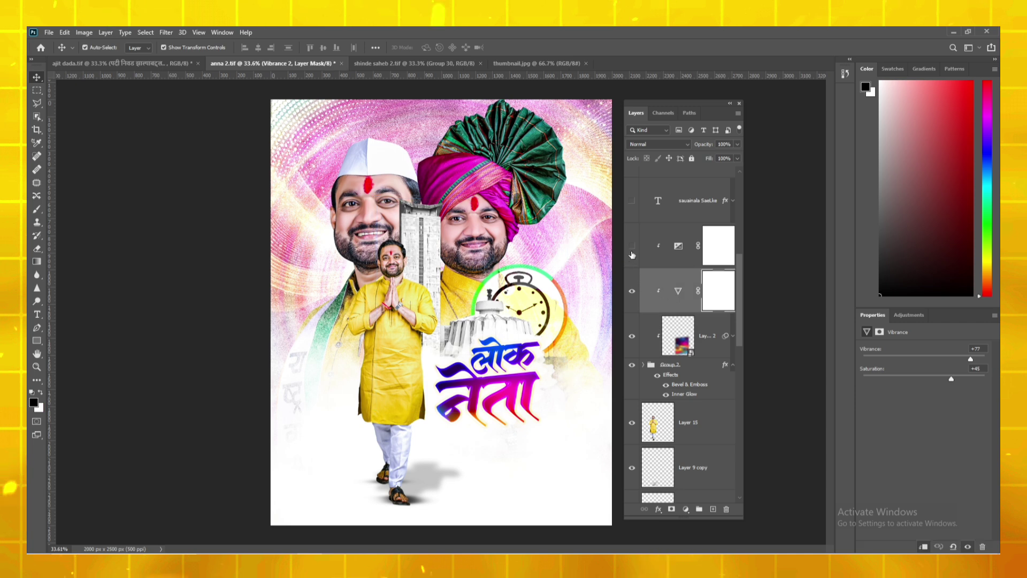
Step: Show the five text layers below the title, from the leader's name line to the closing हार्दिक अभिनंदन line
{"action": "scroll", "coordinate": [661, 273], "scroll_direction": "up", "scroll_amount": 2}
{"action": "left_click", "coordinate": [633, 294]}
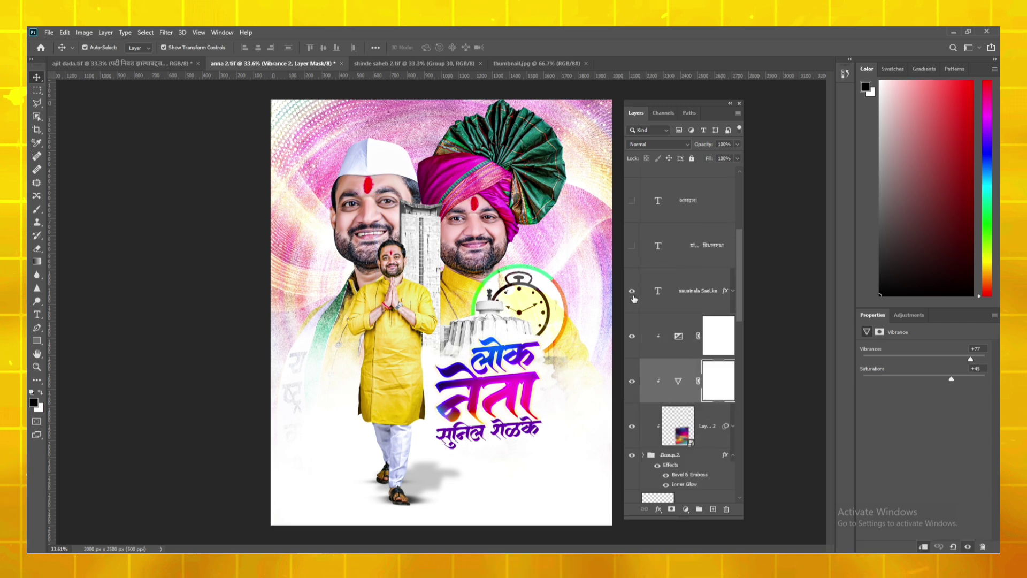
{"action": "left_click", "coordinate": [631, 246]}
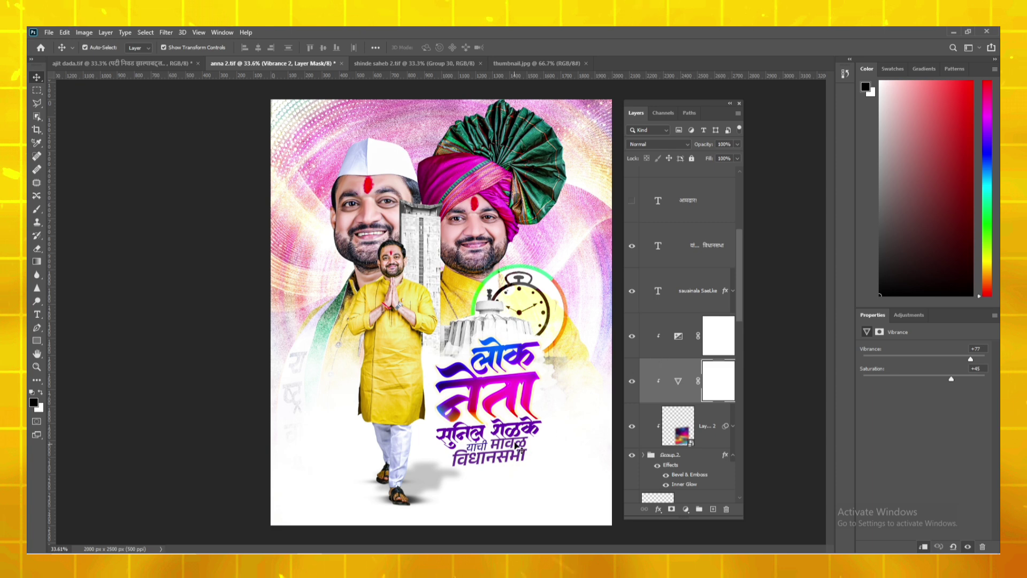
{"action": "left_click", "coordinate": [632, 200]}
{"action": "scroll", "coordinate": [655, 293], "scroll_direction": "up", "scroll_amount": 3}
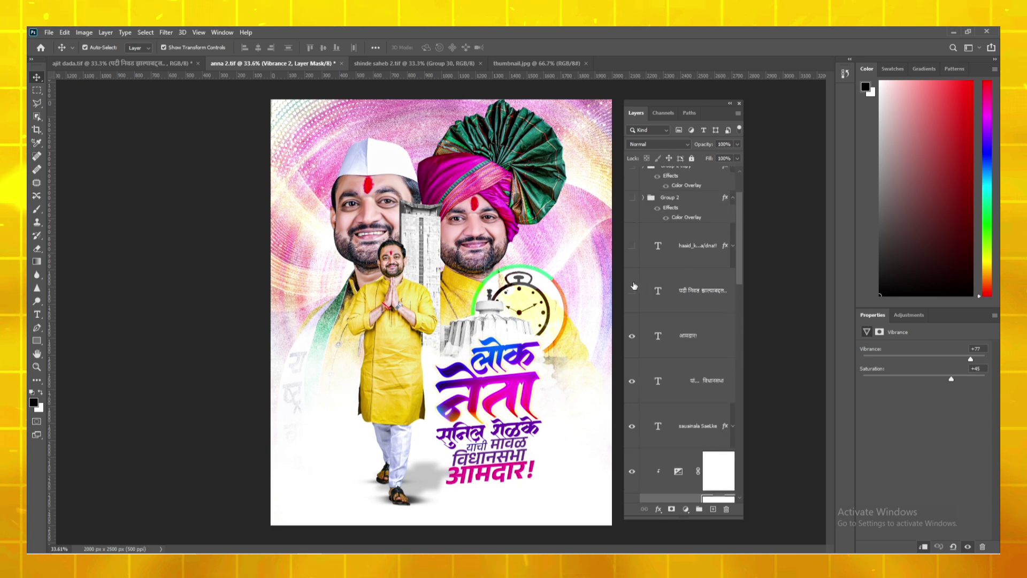
{"action": "left_click", "coordinate": [632, 290]}
{"action": "left_click", "coordinate": [632, 246]}
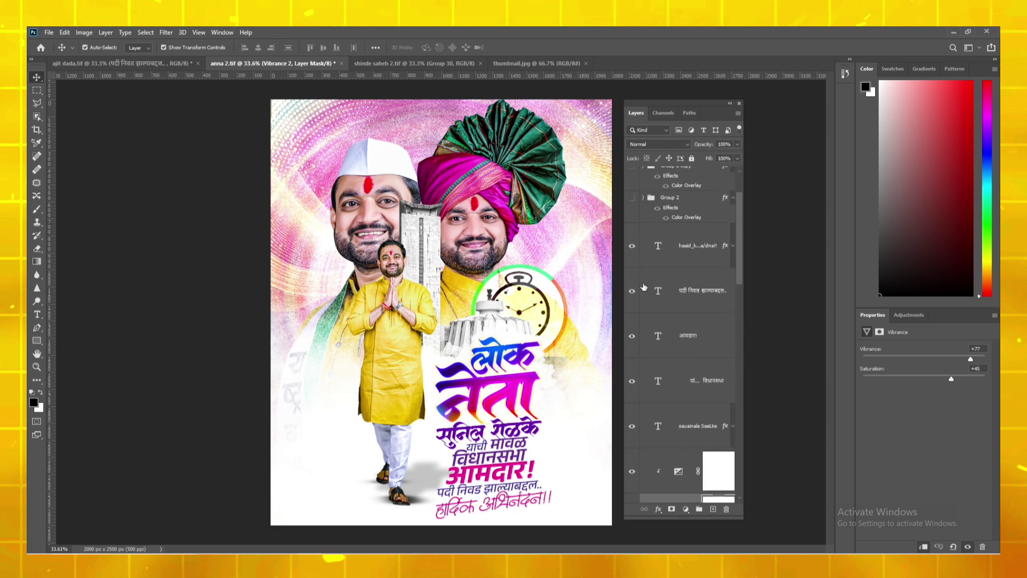
Step: Show the dot-pattern groups Group 2 and Group 2 copy, and the remaining Group 3 and Group 30 layers
{"action": "scroll", "coordinate": [643, 289], "scroll_direction": "up", "scroll_amount": 2}
{"action": "left_click", "coordinate": [632, 230]}
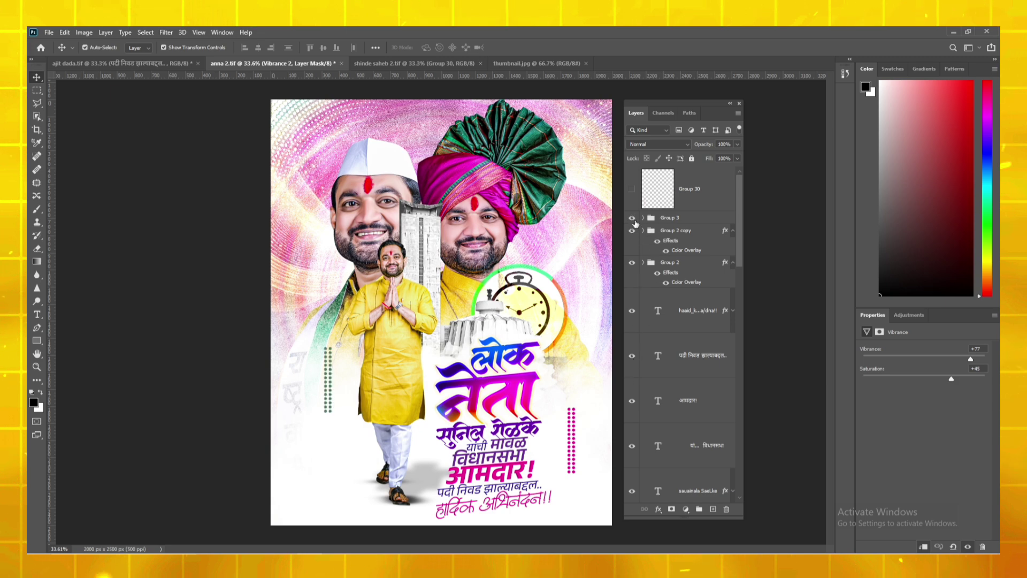
{"action": "left_click", "coordinate": [631, 218]}
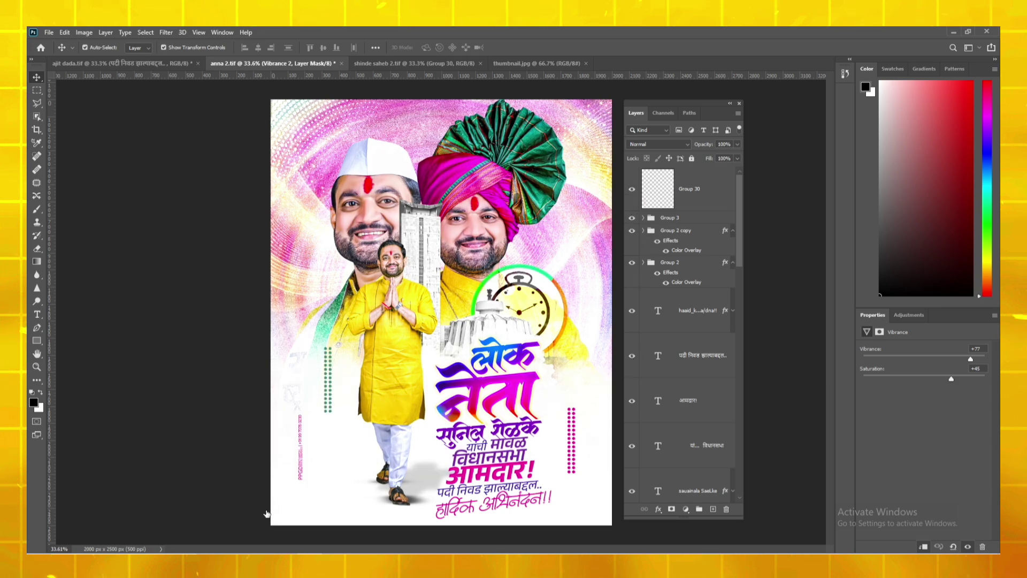
Step: Switch to the shinde saheb 2.tif document and hide every layer above Background
{"action": "left_click", "coordinate": [396, 62]}
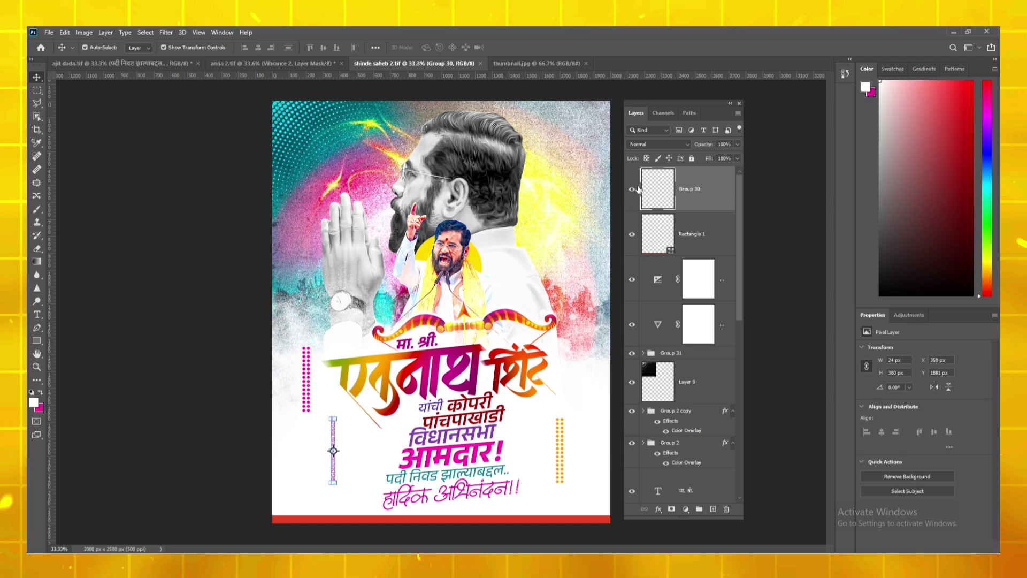
{"action": "left_click_drag", "start_coordinate": [633, 191], "coordinate": [633, 369]}
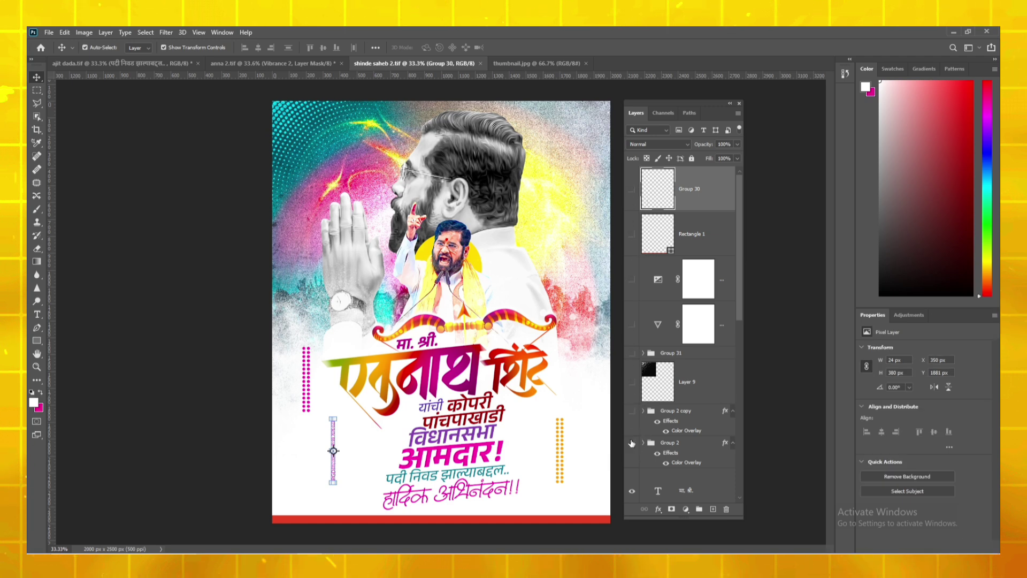
{"action": "scroll", "coordinate": [632, 443], "scroll_direction": "down", "scroll_amount": 10}
{"action": "left_click", "coordinate": [633, 525]}
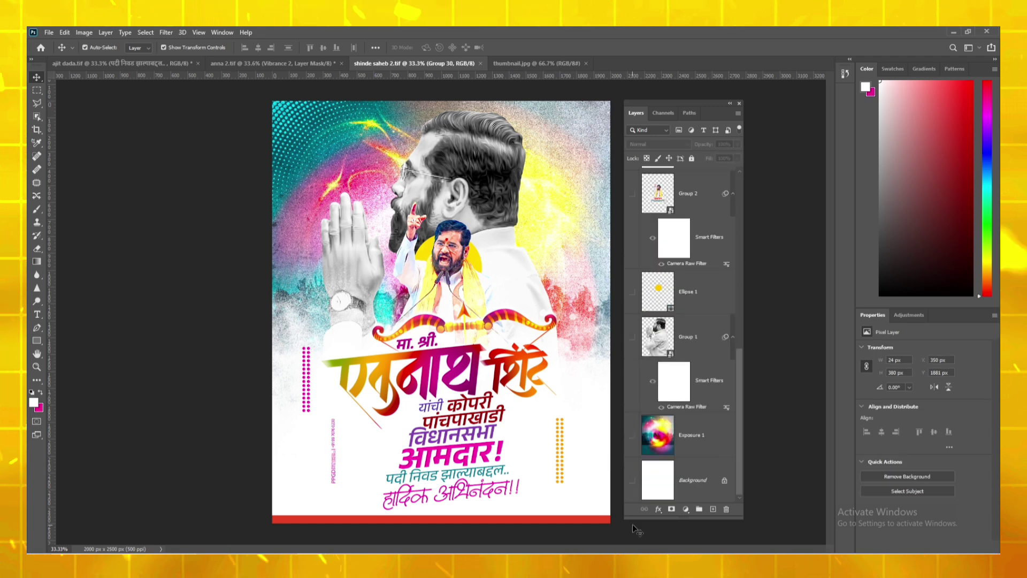
{"action": "left_click", "coordinate": [632, 480]}
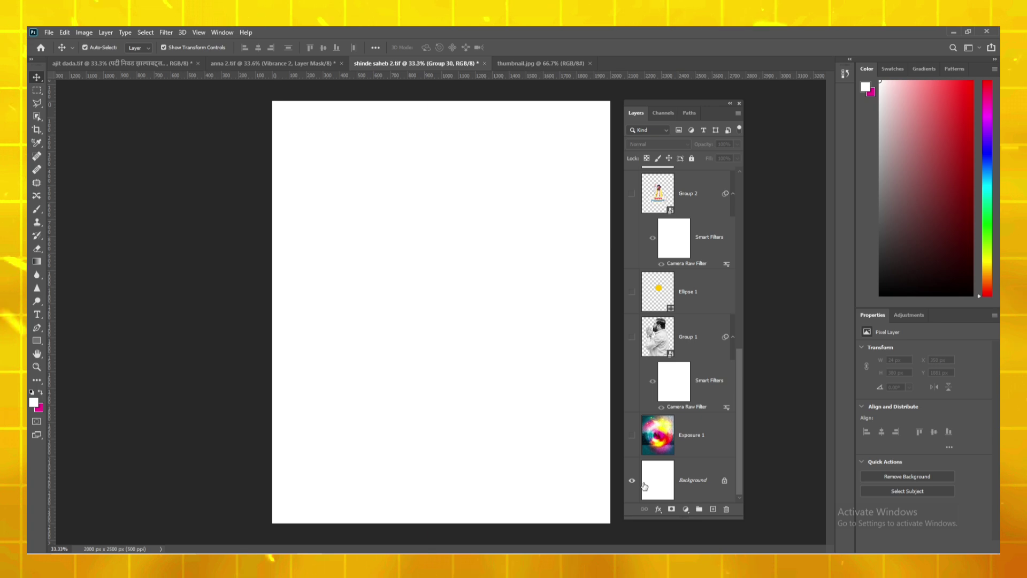
Step: Show the Exposure 1 texture, the grayscale portrait Group 1, the yellow Ellipse 1 and the speaker image Group 2
{"action": "left_click", "coordinate": [632, 434]}
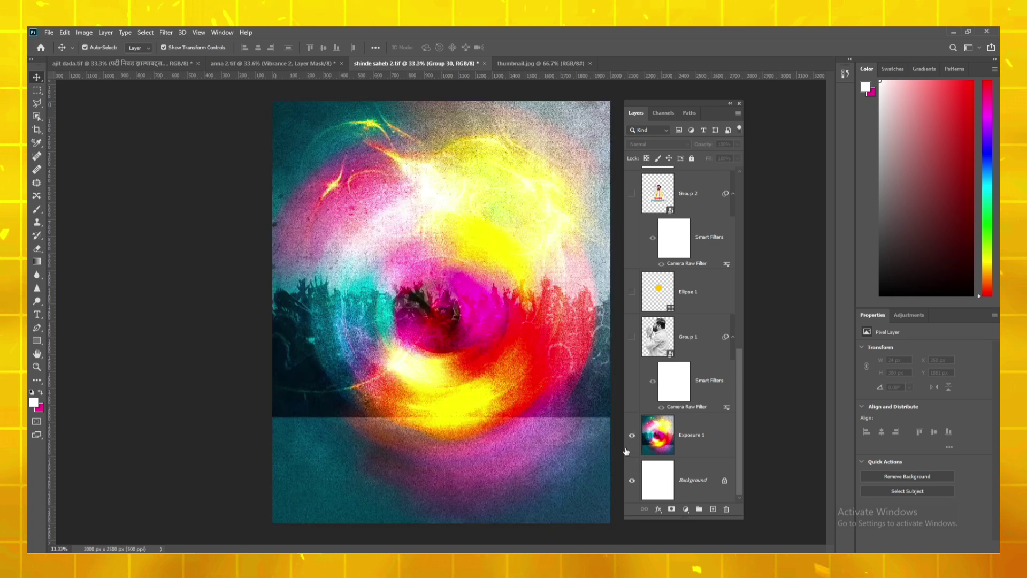
{"action": "left_click", "coordinate": [632, 336]}
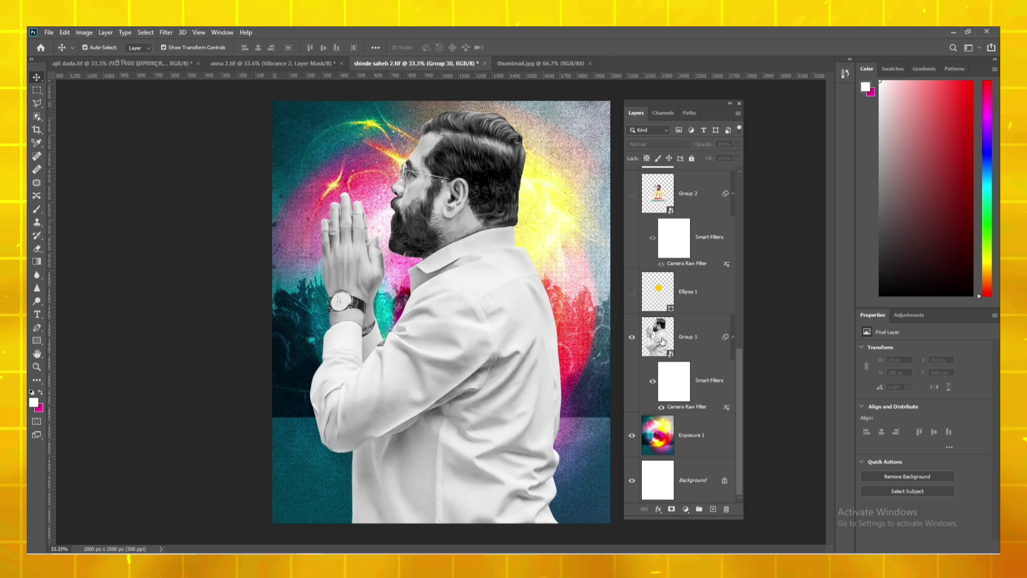
{"action": "scroll", "coordinate": [646, 351], "scroll_direction": "up", "scroll_amount": 1}
{"action": "left_click", "coordinate": [632, 339]}
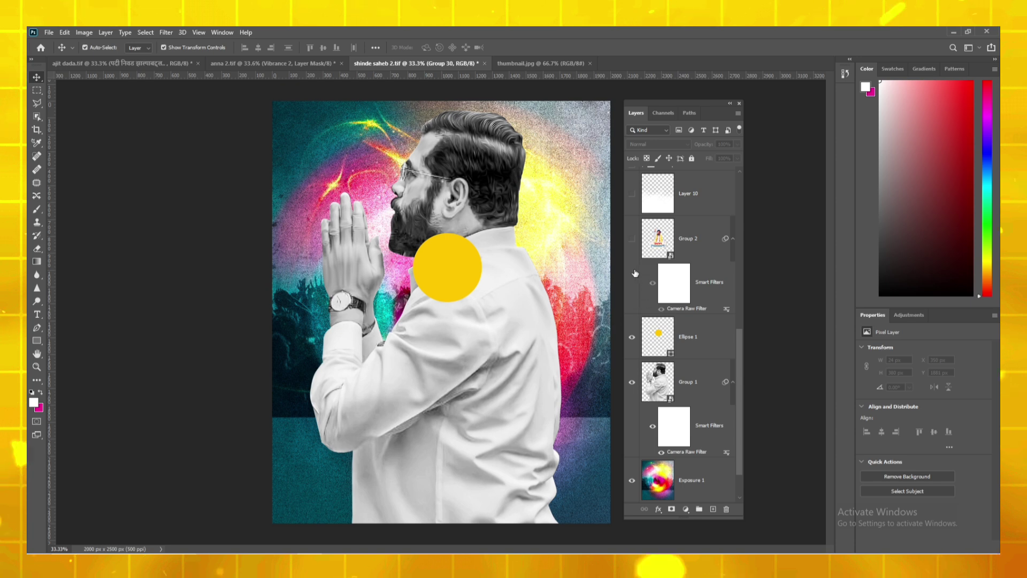
{"action": "left_click", "coordinate": [632, 239]}
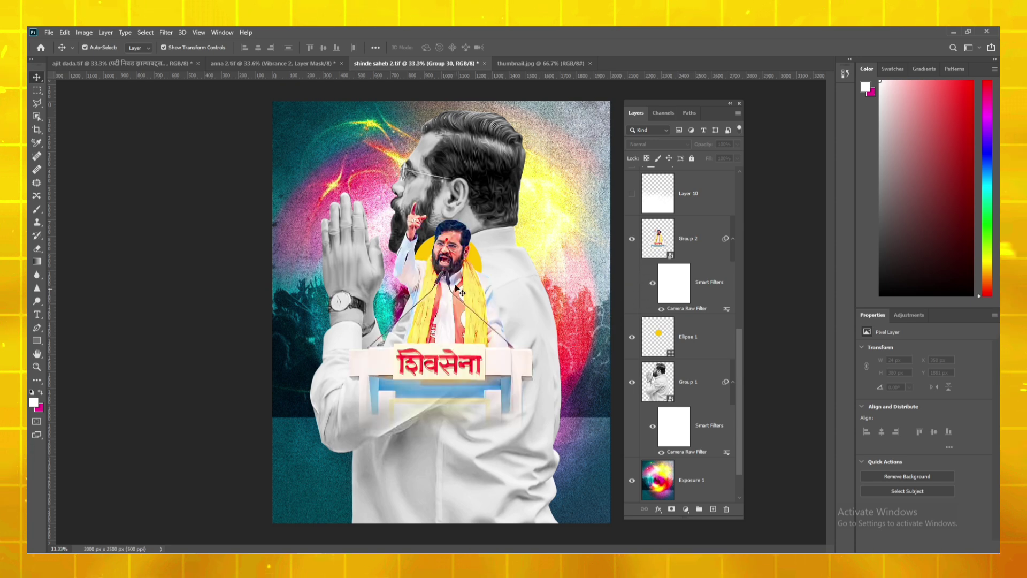
Step: Show and select the white fade on Layer 10, and show the title and message text in Group 7
{"action": "scroll", "coordinate": [637, 309], "scroll_direction": "up", "scroll_amount": 3}
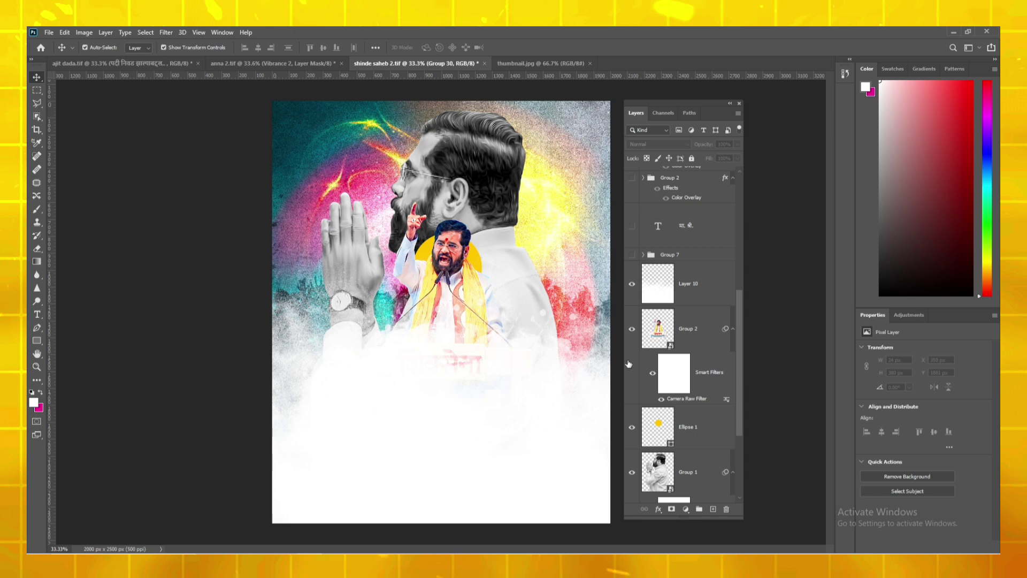
{"action": "left_click", "coordinate": [578, 413]}
{"action": "scroll", "coordinate": [650, 367], "scroll_direction": "up", "scroll_amount": 4}
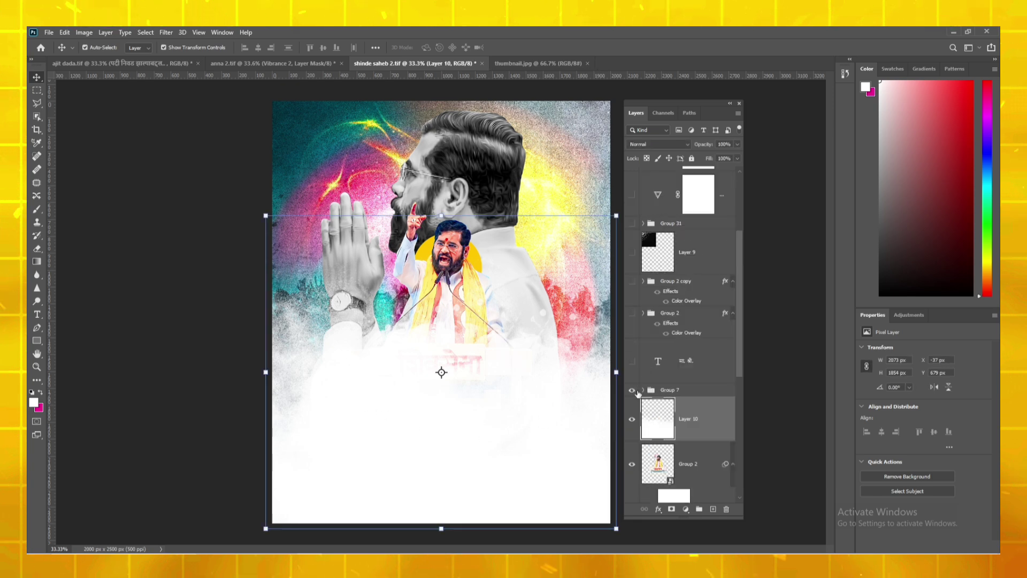
{"action": "left_click", "coordinate": [633, 392]}
Step: Expand Group 7 to look through its text layers, and collapse it again
{"action": "left_click", "coordinate": [643, 390]}
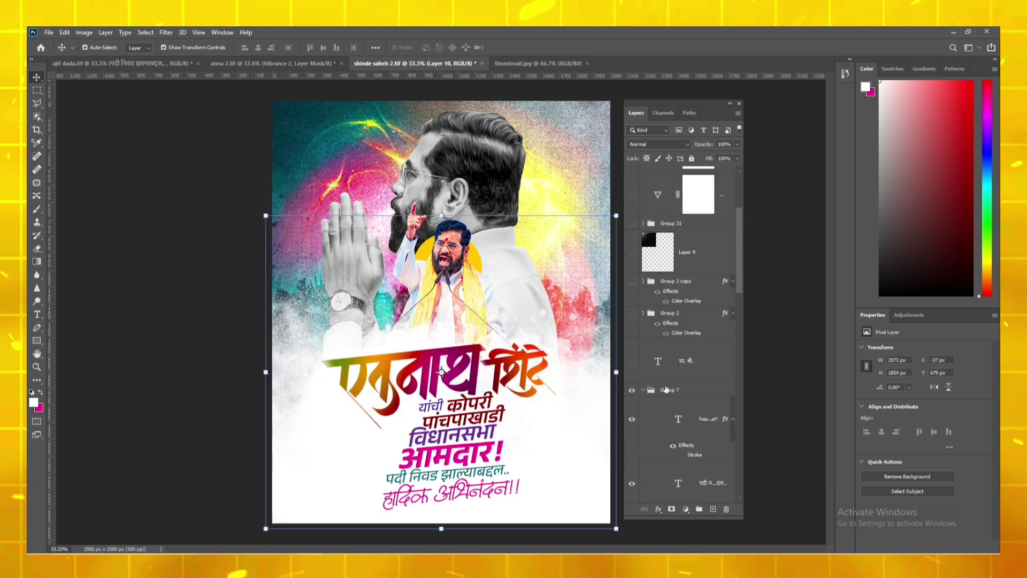
{"action": "scroll", "coordinate": [665, 389], "scroll_direction": "down", "scroll_amount": 3}
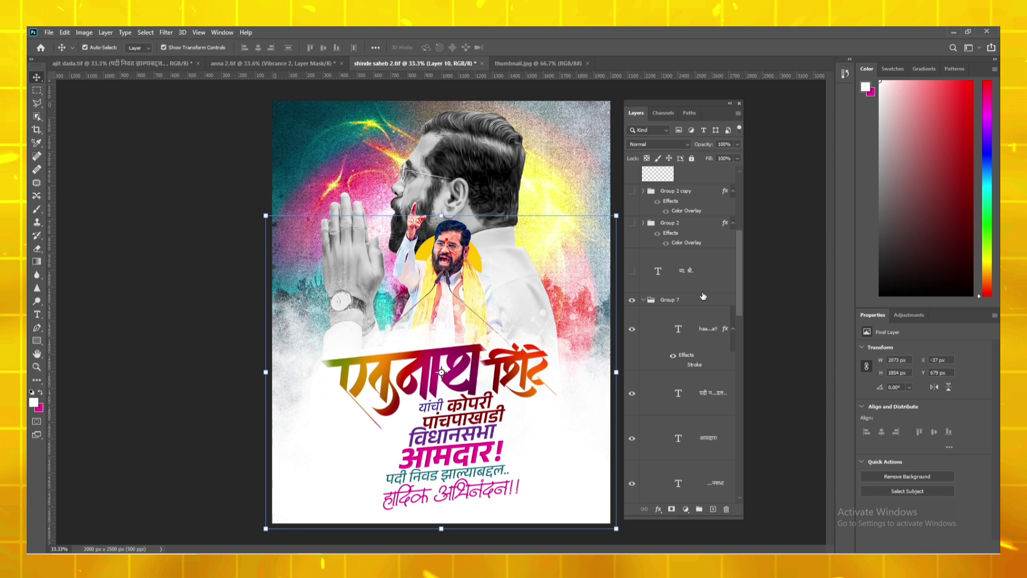
{"action": "left_click", "coordinate": [643, 299]}
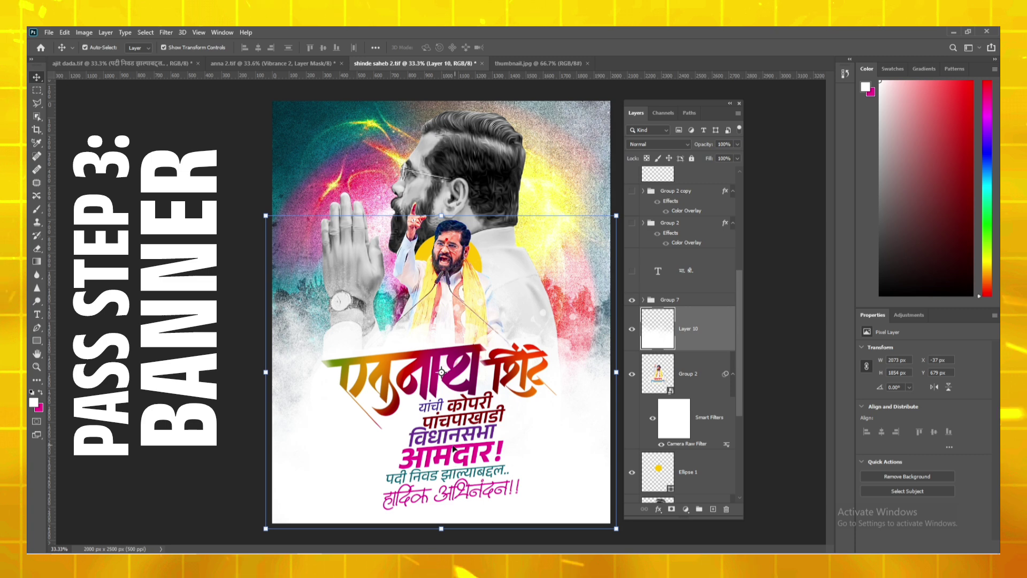
{"action": "scroll", "coordinate": [679, 374], "scroll_direction": "up", "scroll_amount": 3}
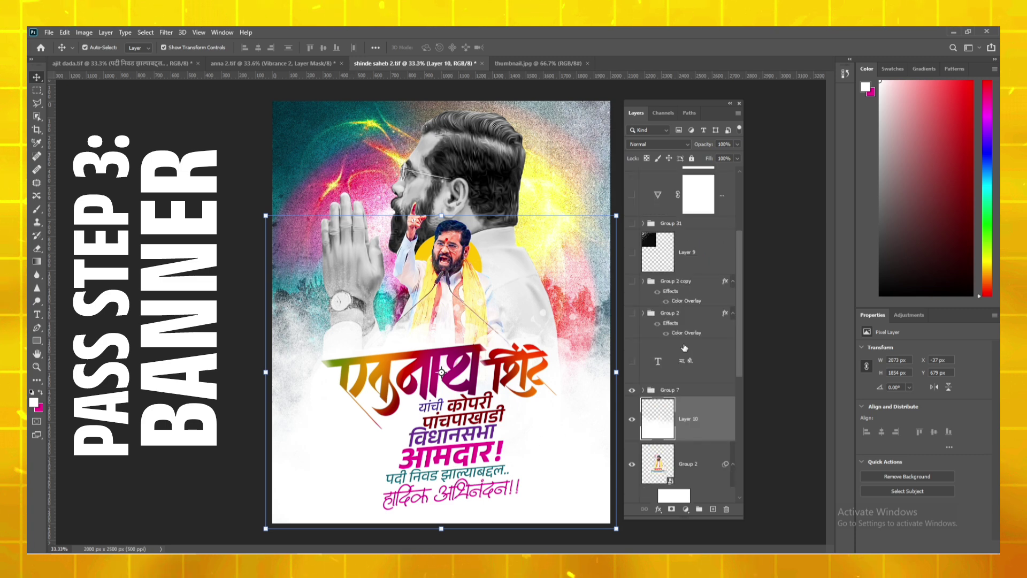
Step: Show the "मा. श्री." text, the dot columns in Group 2 and Group 2 copy, and the halftone Layer 9, then select Layer 9
{"action": "left_click", "coordinate": [632, 361]}
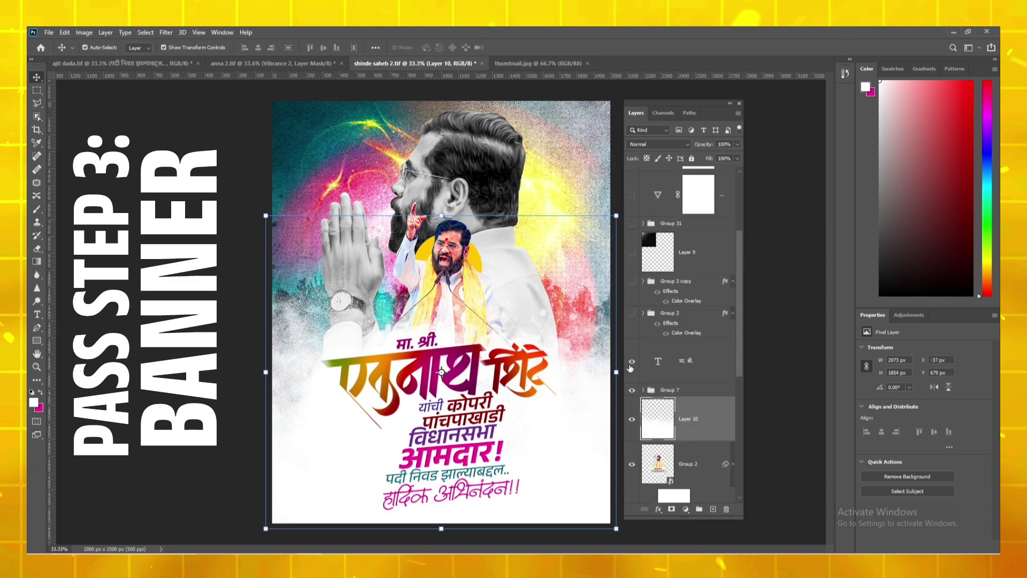
{"action": "left_click", "coordinate": [632, 313]}
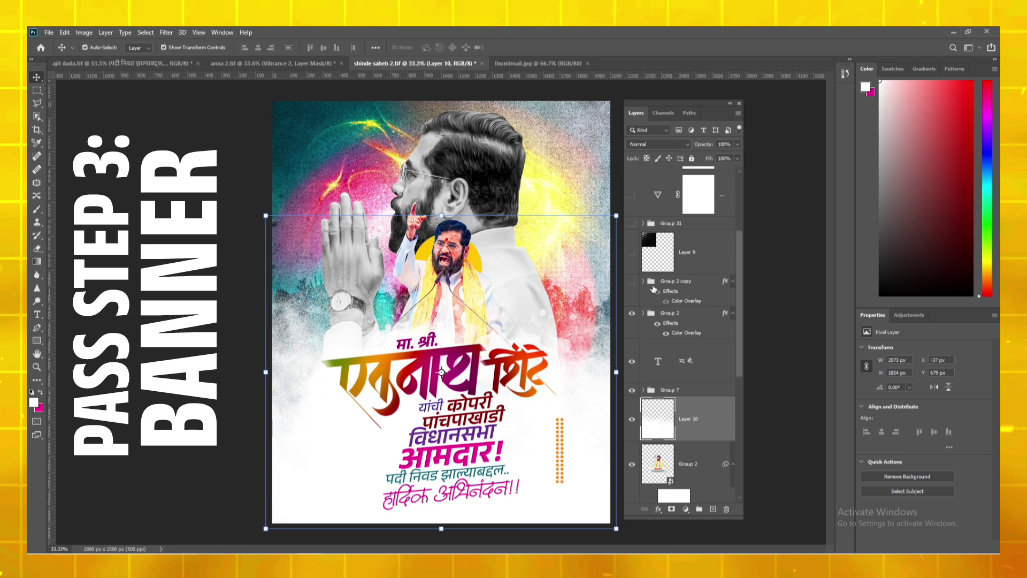
{"action": "left_click", "coordinate": [632, 255]}
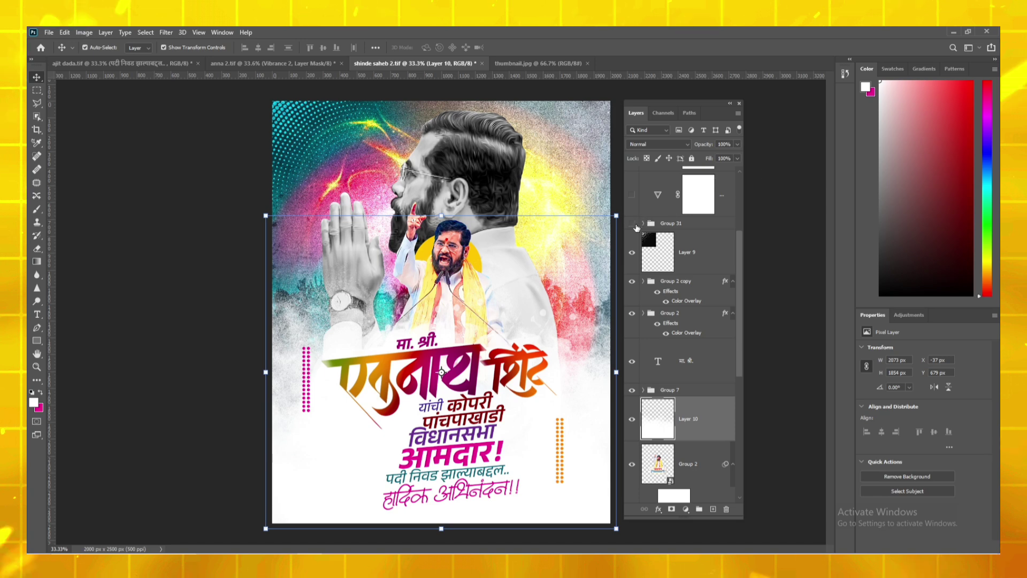
{"action": "left_click", "coordinate": [661, 249]}
Step: Show the bow artwork in Group 31, the two adjustment layers above it, the red Rectangle 1 strip and Group 30, and deselect all layers
{"action": "scroll", "coordinate": [642, 266], "scroll_direction": "up", "scroll_amount": 1}
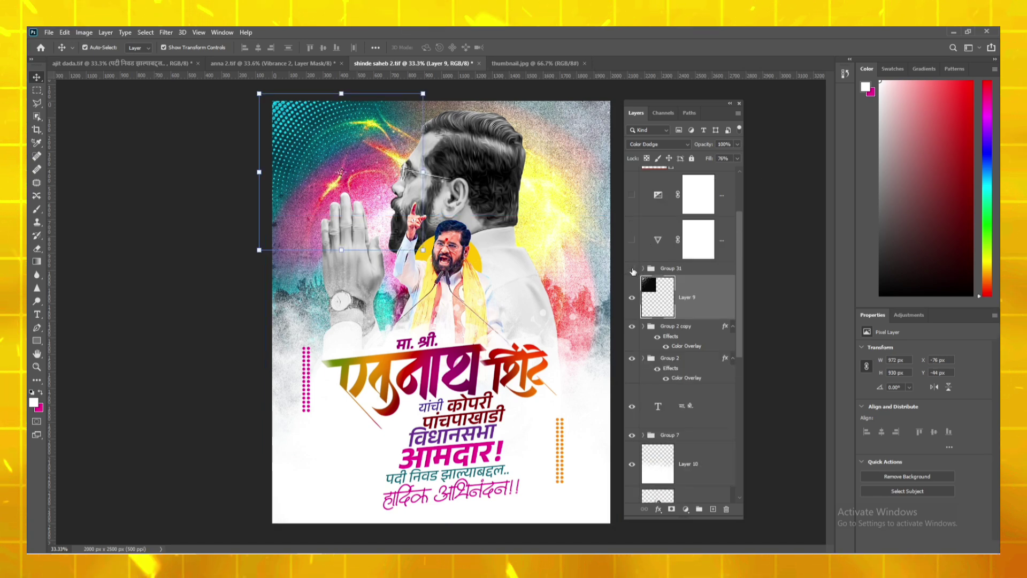
{"action": "left_click", "coordinate": [632, 269]}
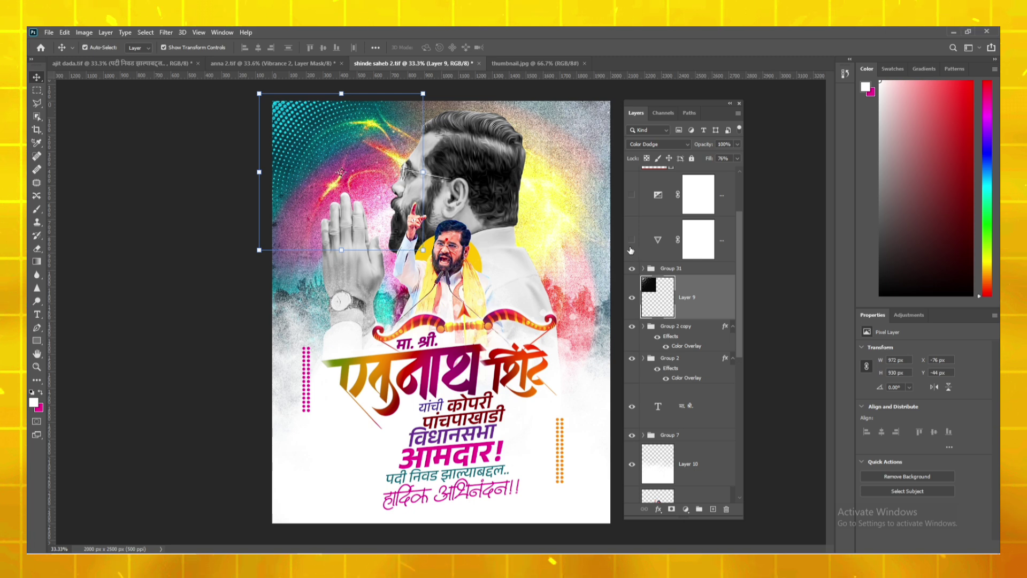
{"action": "scroll", "coordinate": [635, 275], "scroll_direction": "up", "scroll_amount": 3}
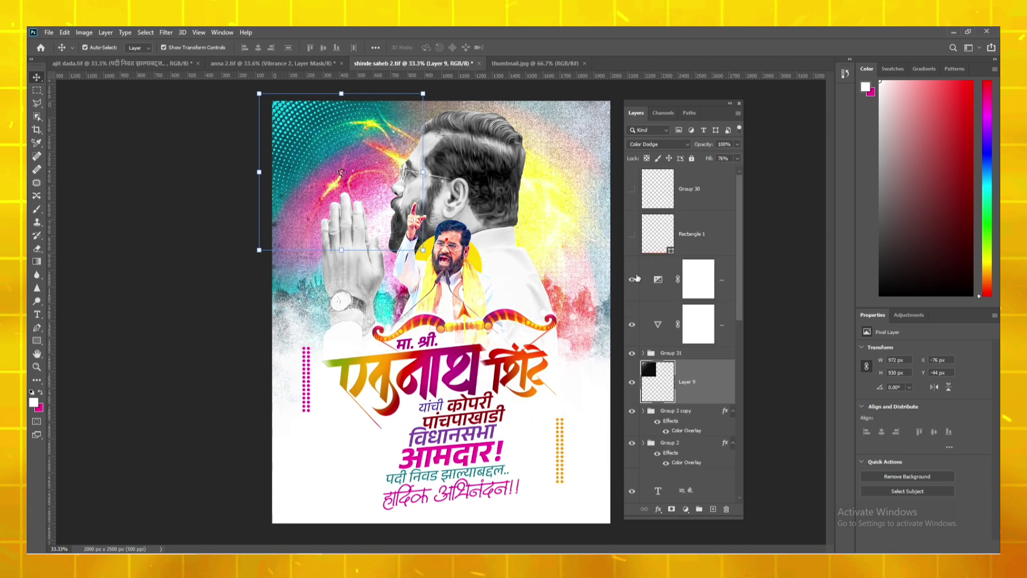
{"action": "left_click", "coordinate": [632, 237]}
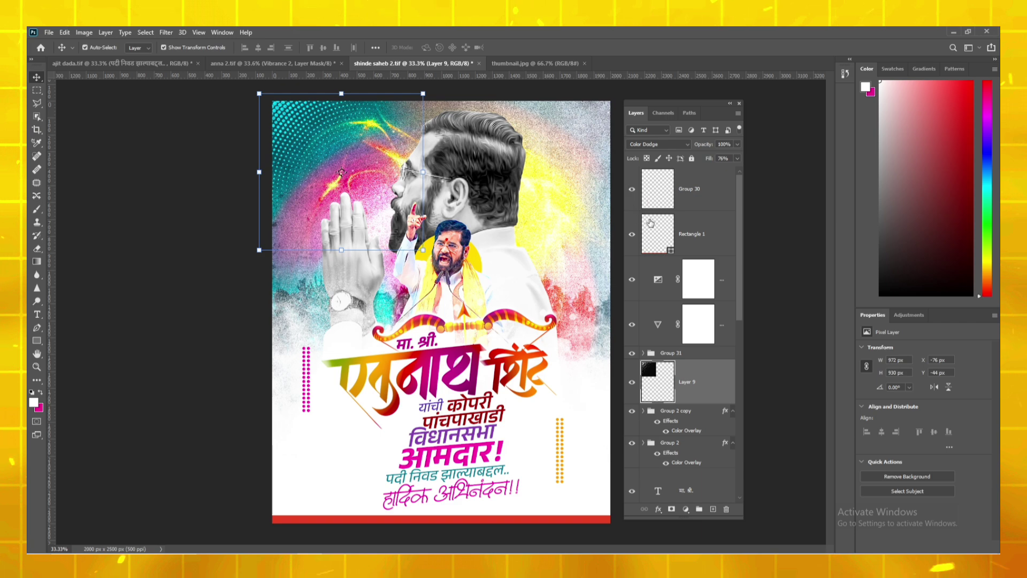
{"action": "left_click", "coordinate": [632, 189]}
{"action": "left_click", "coordinate": [102, 103]}
Step: Review the finished posters in ajit dada.tif and anna 2.tif, and return to shinde saheb 2.tif
{"action": "left_click", "coordinate": [120, 63]}
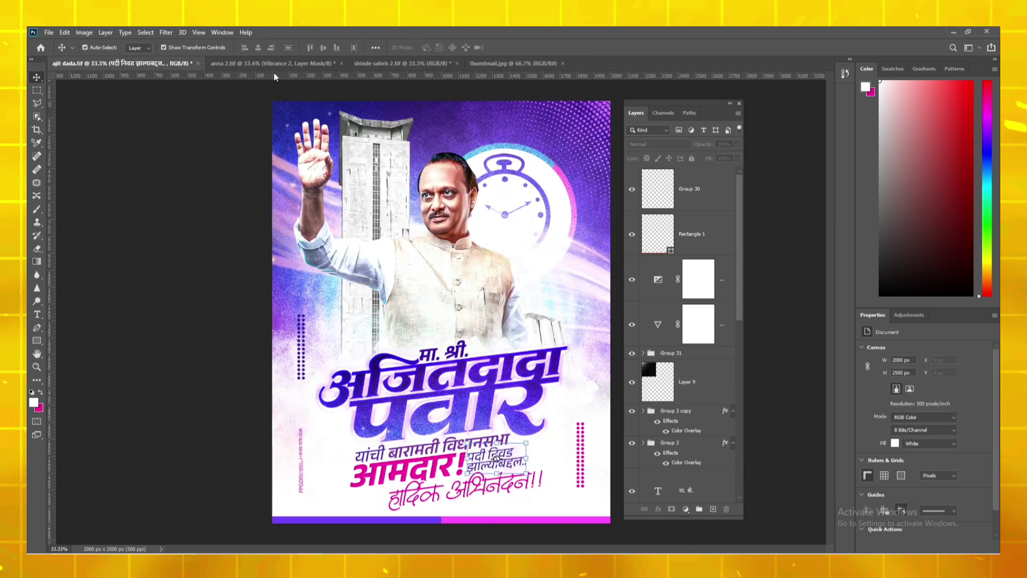
{"action": "left_click", "coordinate": [273, 63]}
{"action": "left_click", "coordinate": [378, 63]}
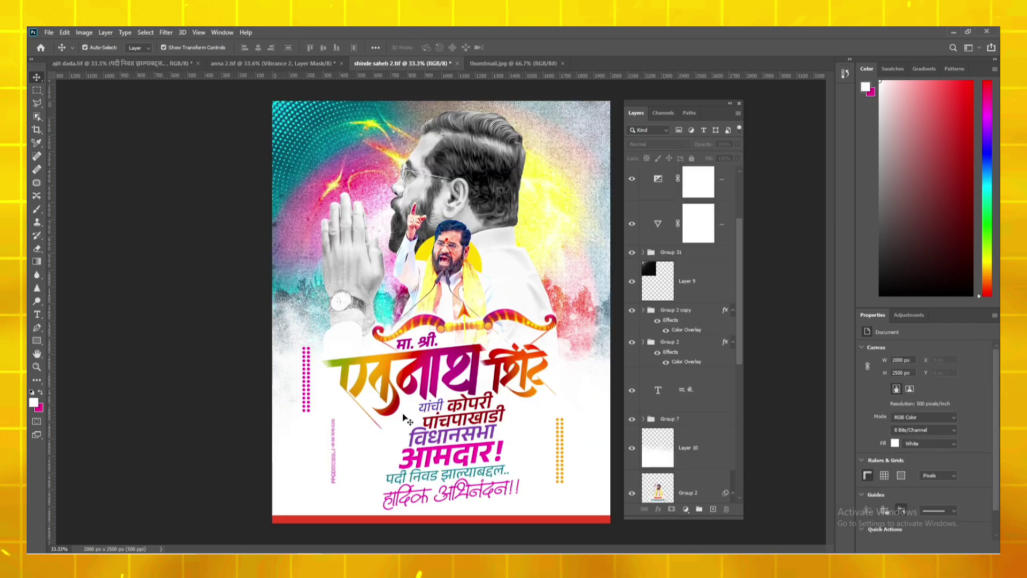
Step: Open the "यांची कोपरी पांचपाखाडी विधानसभा" text block for editing with the Type tool and place the cursor in it
{"action": "left_click", "coordinate": [37, 315]}
{"action": "left_click_drag", "start_coordinate": [447, 399], "coordinate": [500, 425]}
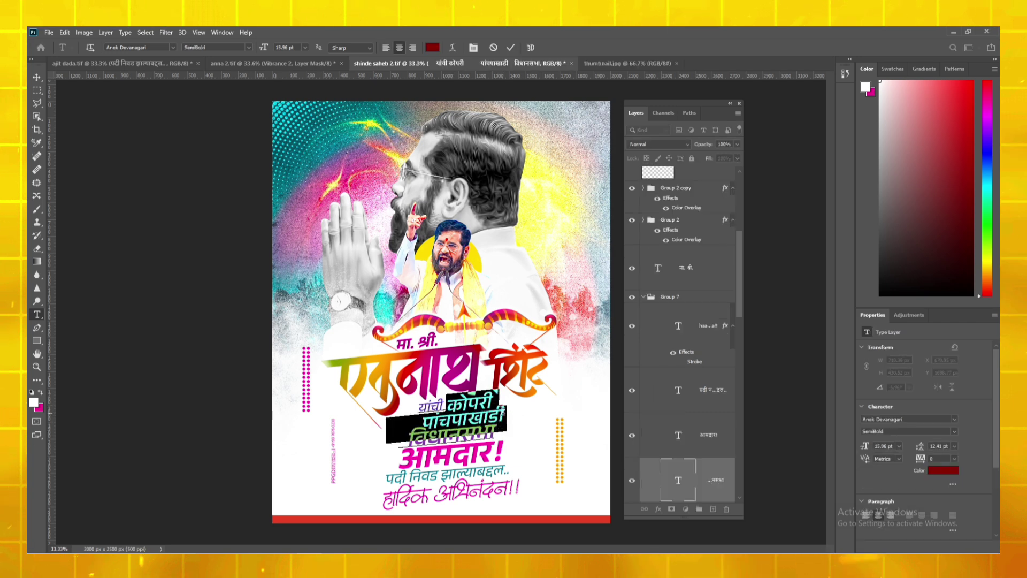
{"action": "left_click", "coordinate": [493, 406]}
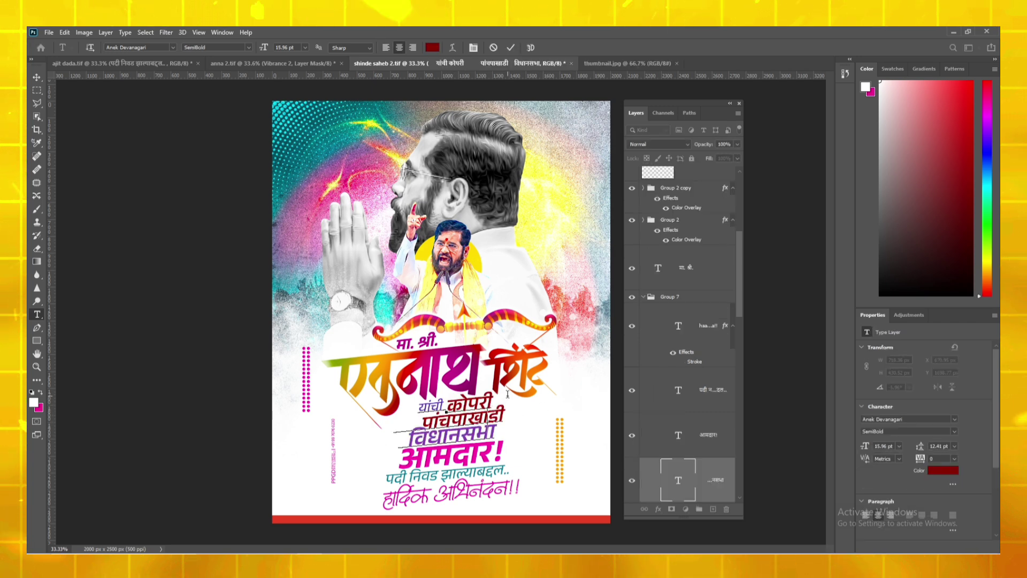